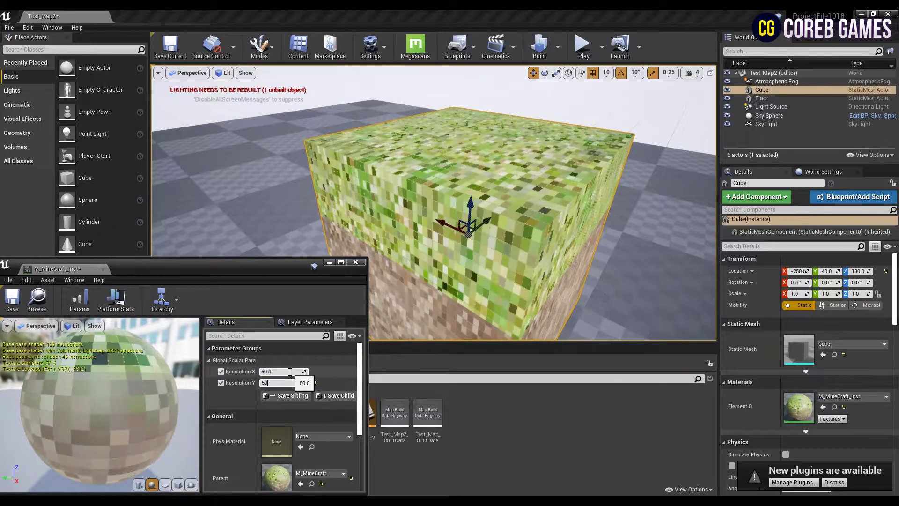
Set Resolution Y of the M_MineCraft_Inst material instance to 50 and inspect the pixelated cube in the level.
{"action": "key", "text": "Return"}
{"action": "key", "text": "s"}
{"action": "right_click_drag", "start_coordinate": [412, 215], "coordinate": [412, 215]}
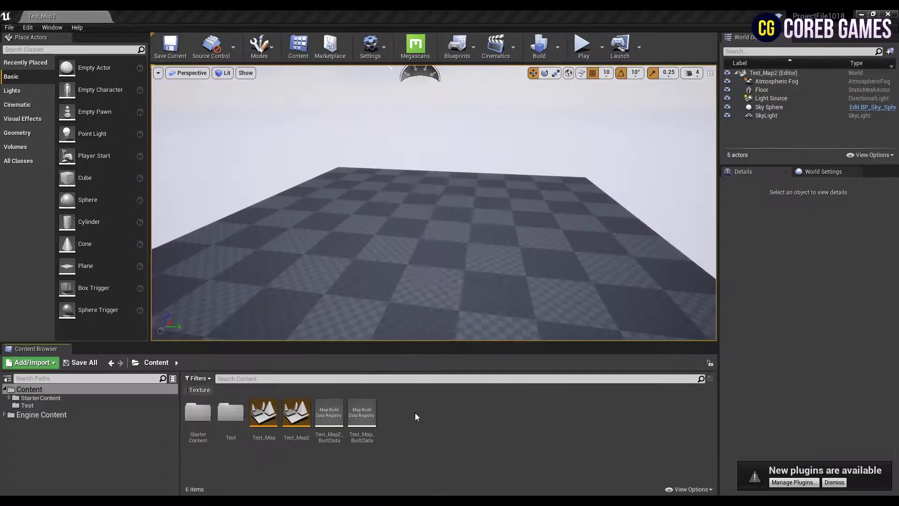
Create a new material named M_MineCraft in the Content folder and open it for editing.
{"action": "right_click", "coordinate": [415, 416]}
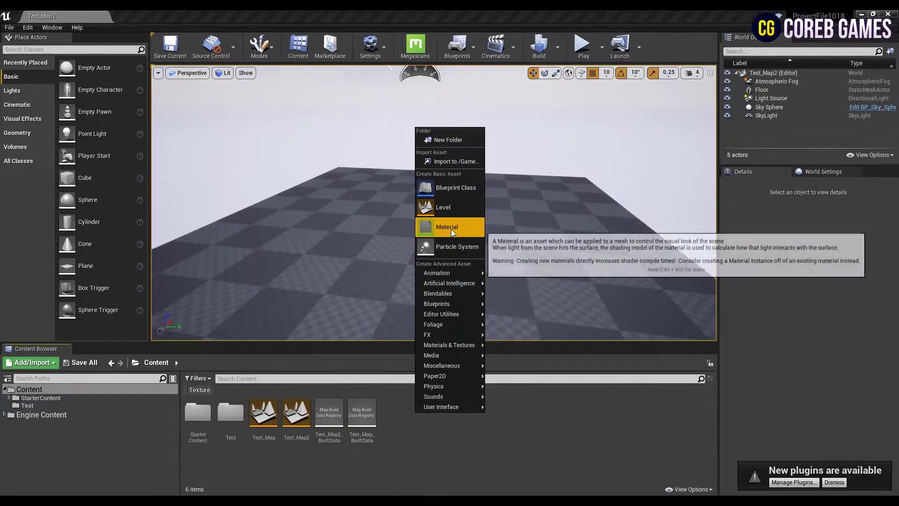
{"action": "left_click", "coordinate": [451, 229]}
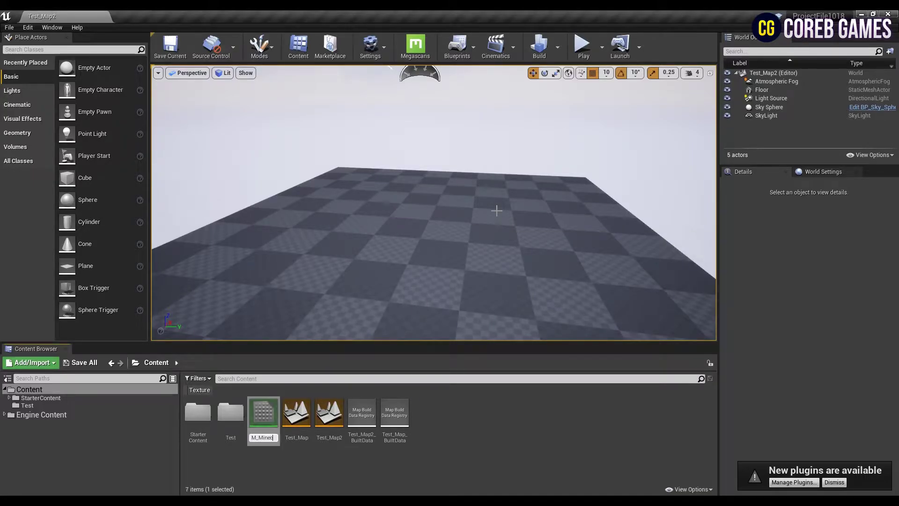
{"action": "type", "text": "M_MineCraft"}
{"action": "key", "text": "Return"}
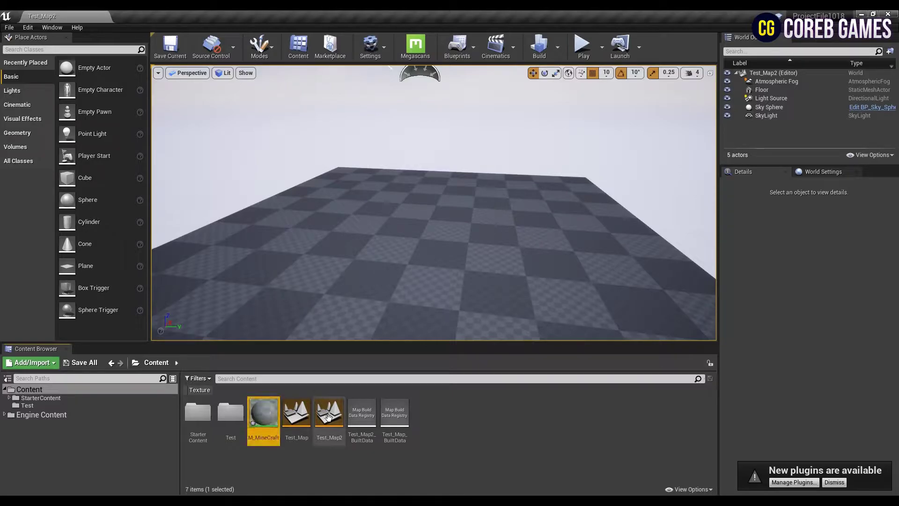
{"action": "double_click", "coordinate": [264, 412]}
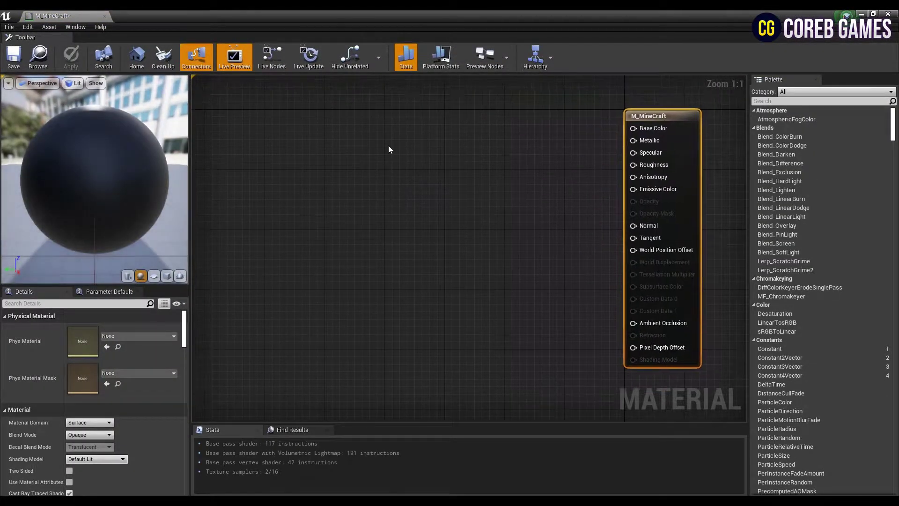
Add two Texture Sample nodes to the material graph, one below the other.
{"action": "left_click", "coordinate": [409, 117]}
{"action": "left_click", "coordinate": [409, 234]}
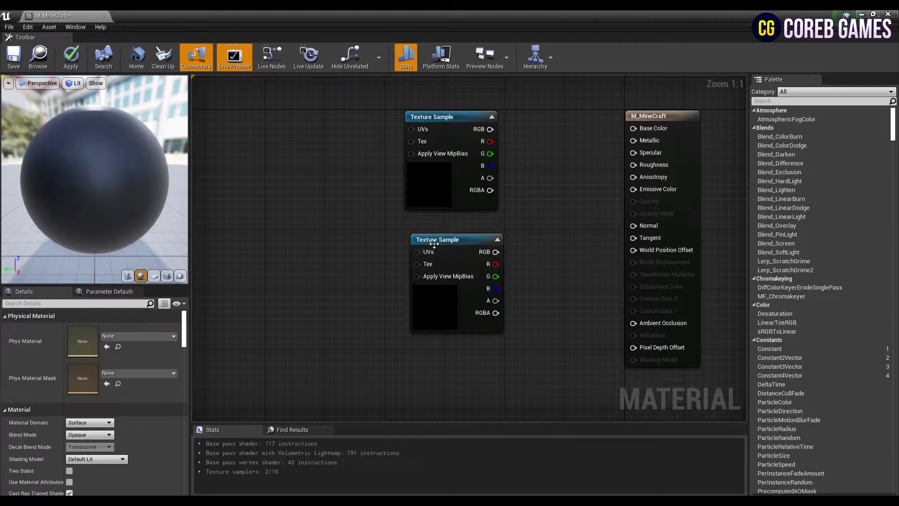
{"action": "left_click_drag", "start_coordinate": [435, 243], "coordinate": [432, 240]}
Assign the T_Concrete_Grime_D texture to the upper Texture Sample node.
{"action": "left_click", "coordinate": [431, 120]}
{"action": "left_click", "coordinate": [156, 413]}
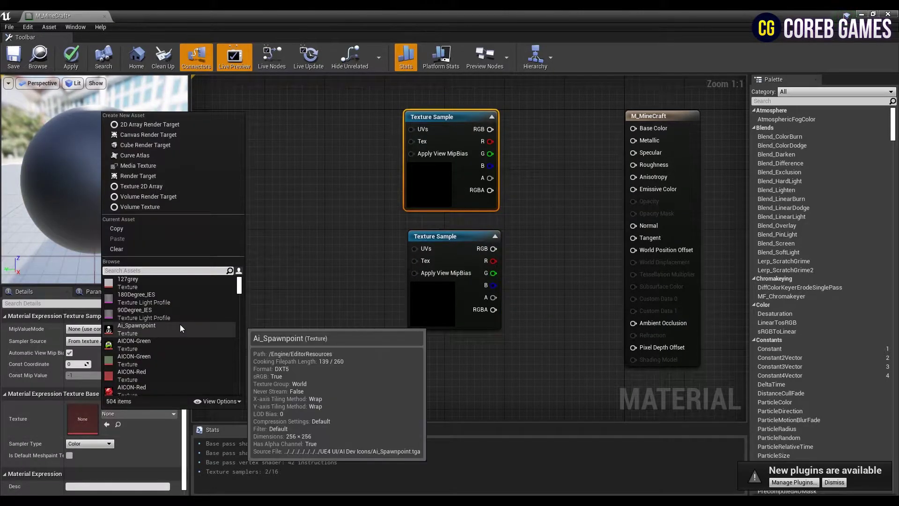
{"action": "type", "text": "concrete"}
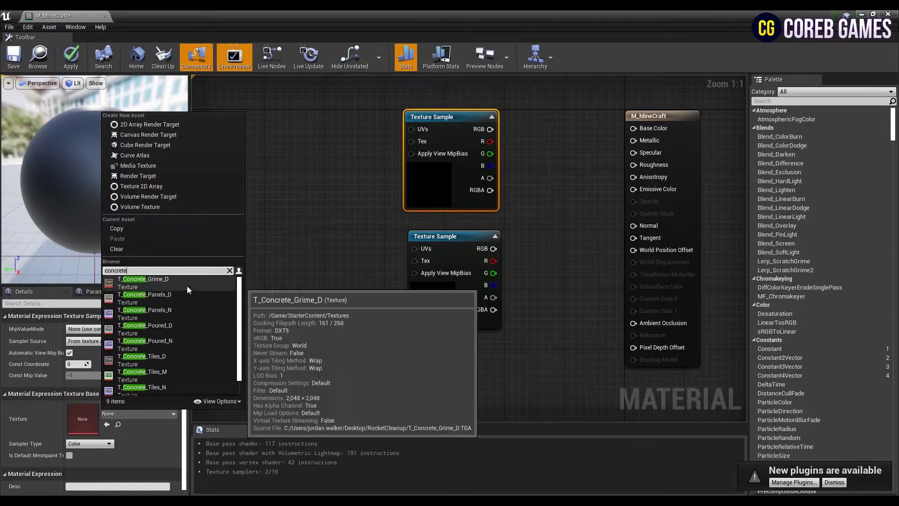
{"action": "left_click", "coordinate": [187, 283]}
Assign the T_Ground_Grass_D texture to the lower Texture Sample node.
{"action": "left_click", "coordinate": [411, 314]}
{"action": "left_click", "coordinate": [125, 412]}
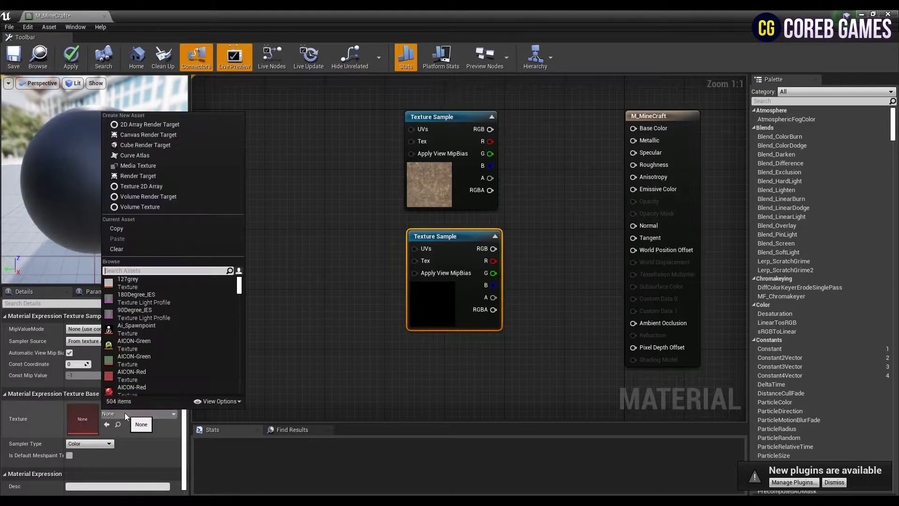
{"action": "type", "text": "grass"}
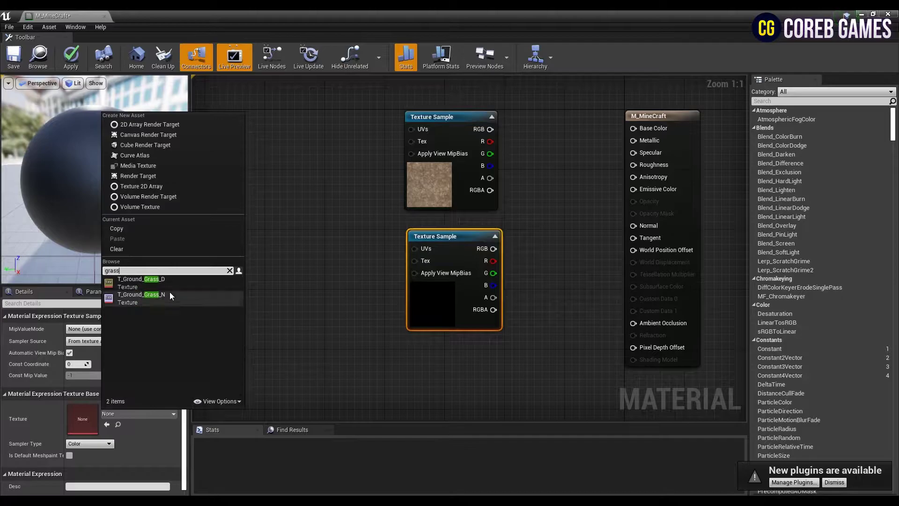
{"action": "left_click", "coordinate": [170, 291]}
{"action": "left_click", "coordinate": [532, 227]}
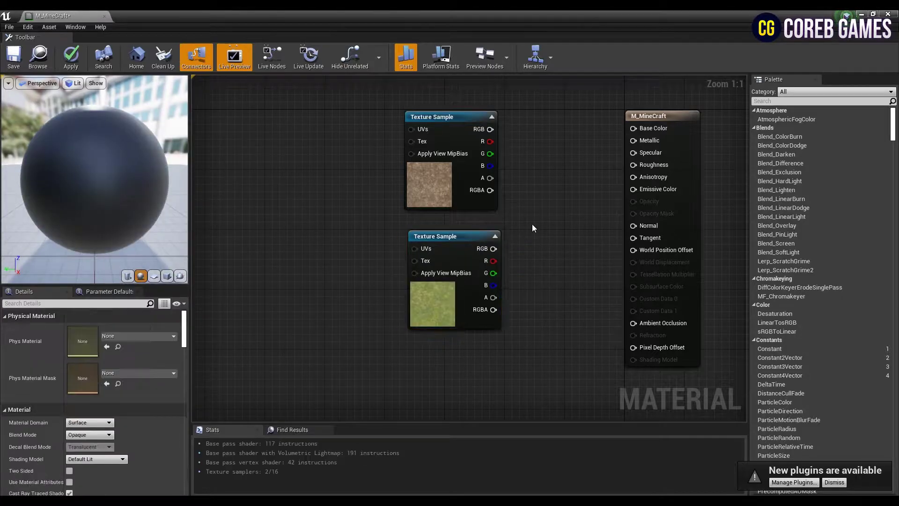
Move both Texture Sample nodes together farther away from the M_MineCraft output node.
{"action": "scroll", "coordinate": [532, 228], "scroll_direction": "down", "scroll_amount": 1}
{"action": "right_click_drag", "start_coordinate": [532, 228], "coordinate": [534, 263]}
{"action": "left_click_drag", "start_coordinate": [547, 268], "coordinate": [392, 159]}
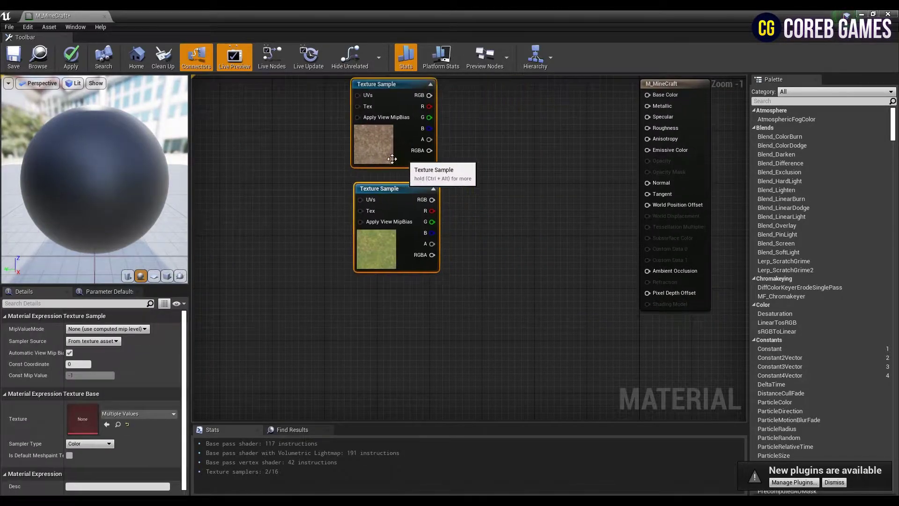
Add a Lerp node and connect the concrete texture's RGB to A and the grass texture's RGB to B.
{"action": "key", "text": "l"}
{"action": "left_click", "coordinate": [535, 187]}
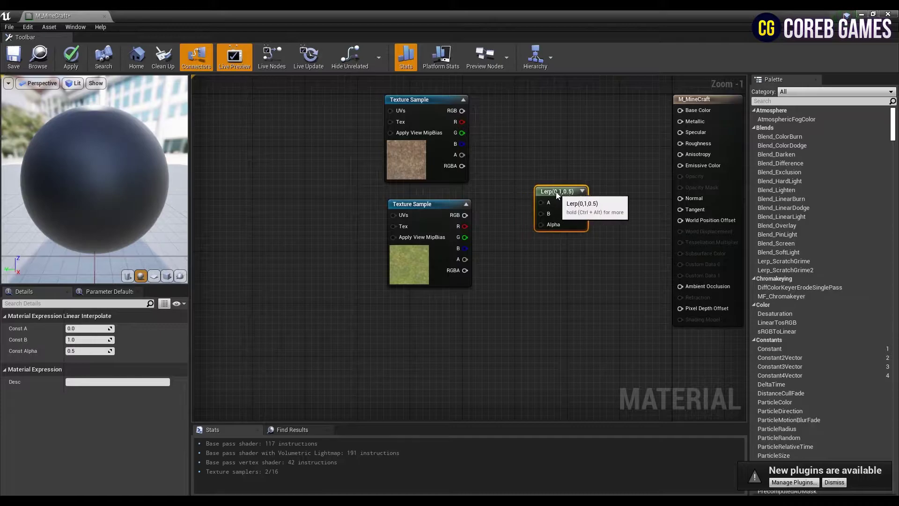
{"action": "left_click", "coordinate": [543, 157]}
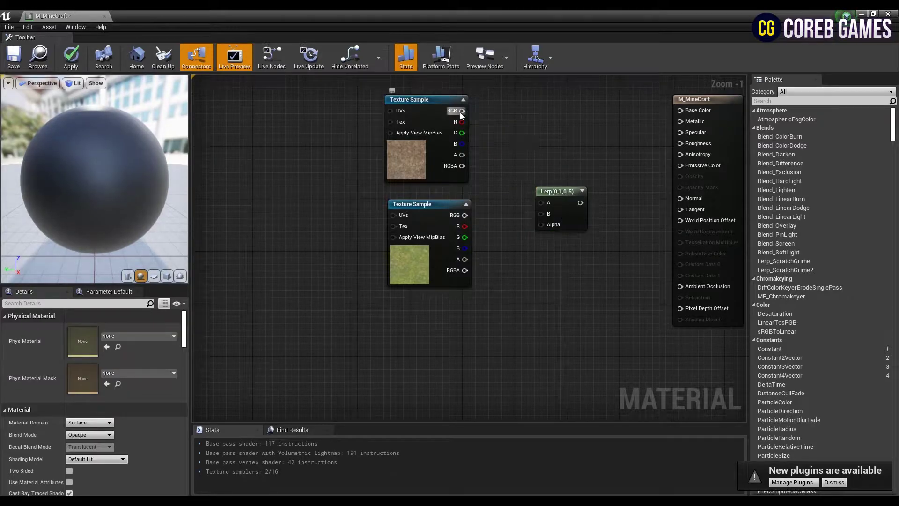
{"action": "left_click_drag", "start_coordinate": [545, 202], "coordinate": [545, 202]}
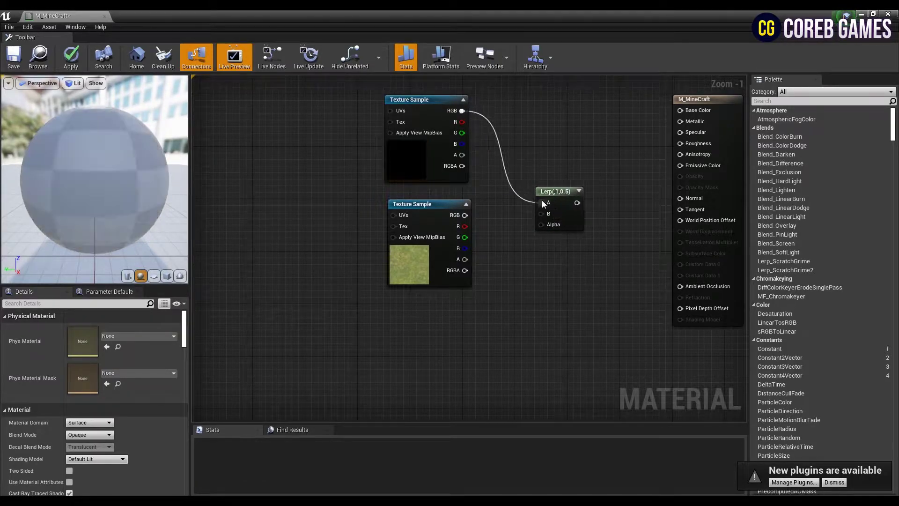
{"action": "left_click_drag", "start_coordinate": [465, 213], "coordinate": [537, 220]}
Add a VertexNormalWS node in the empty area below the texture samples.
{"action": "right_click_drag", "start_coordinate": [498, 301], "coordinate": [607, 304]}
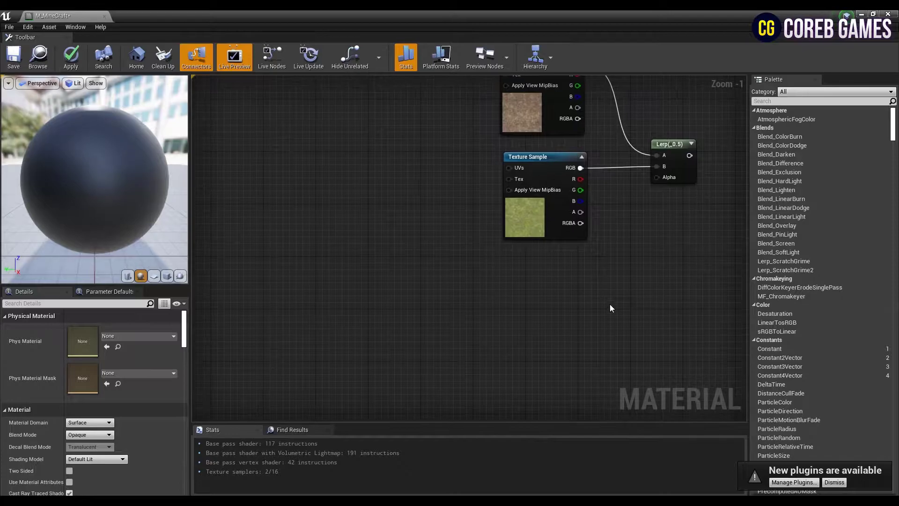
{"action": "scroll", "coordinate": [607, 303], "scroll_direction": "down", "scroll_amount": 2}
{"action": "right_click", "coordinate": [349, 250]}
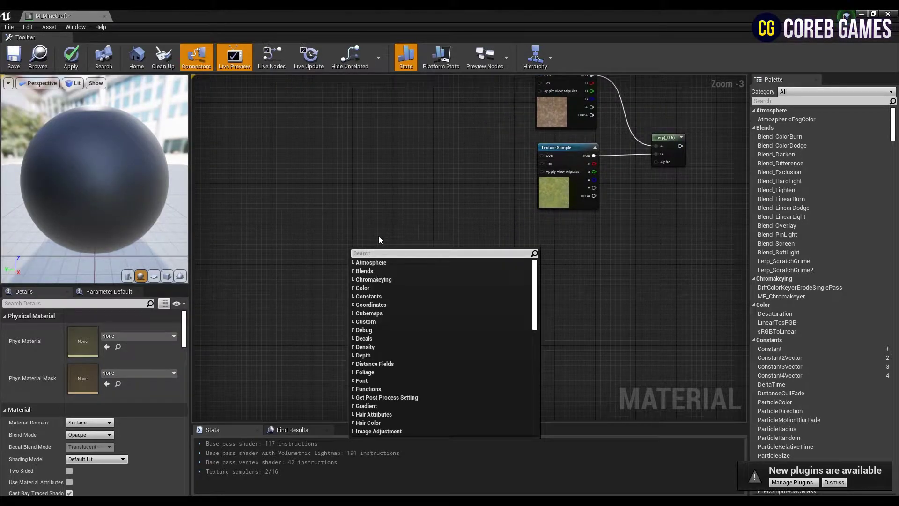
{"action": "type", "text": "vertex"}
{"action": "key", "text": "Down"}
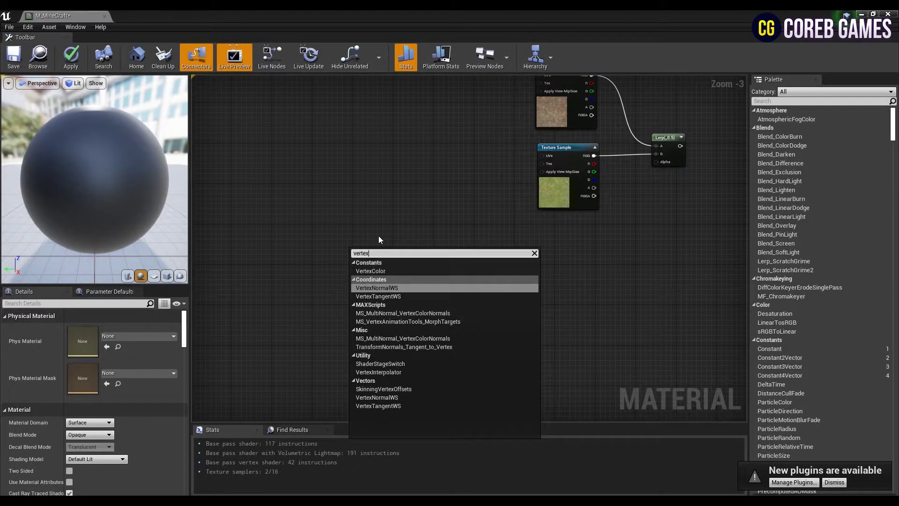
{"action": "key", "text": "Return"}
Add a ComponentMask node that passes only the B channel and feed it from the VertexNormalWS node.
{"action": "right_click", "coordinate": [422, 268]}
{"action": "type", "text": "com"}
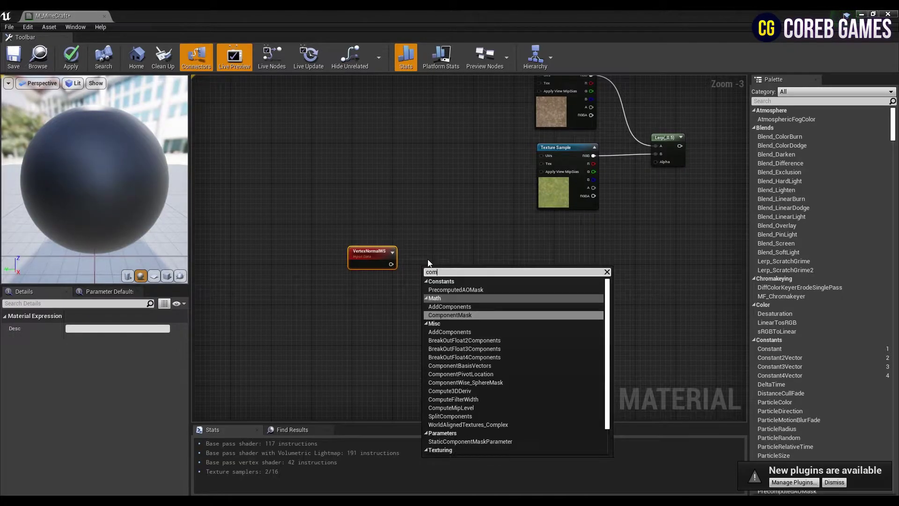
{"action": "key", "text": "Return"}
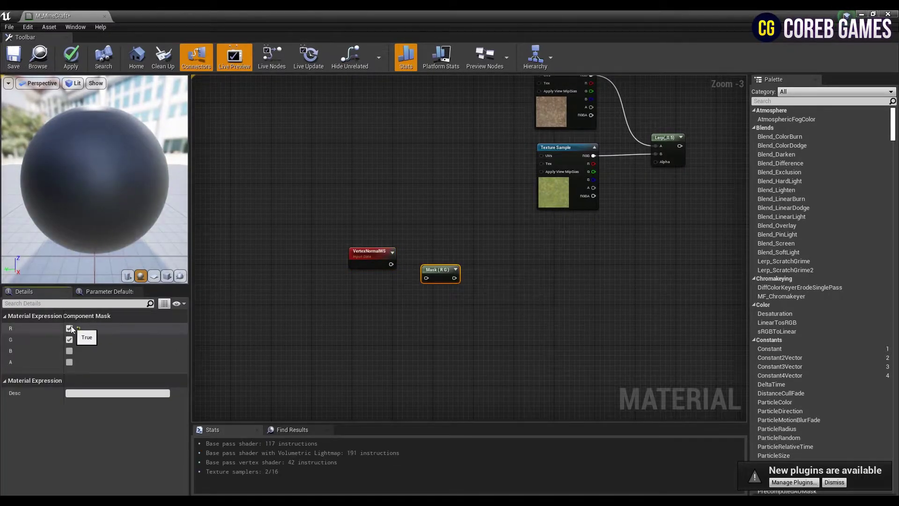
{"action": "left_click", "coordinate": [69, 328]}
{"action": "left_click", "coordinate": [69, 340]}
{"action": "left_click", "coordinate": [70, 351]}
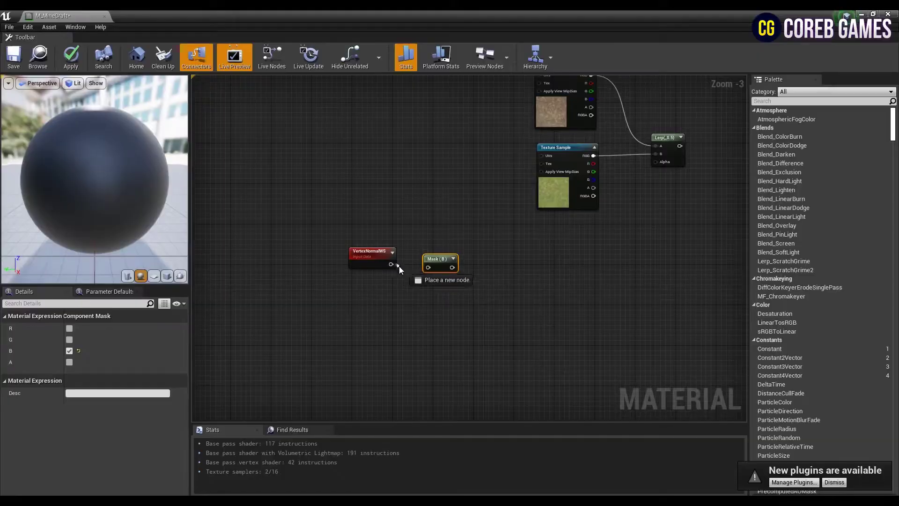
{"action": "left_click_drag", "start_coordinate": [430, 271], "coordinate": [428, 269]}
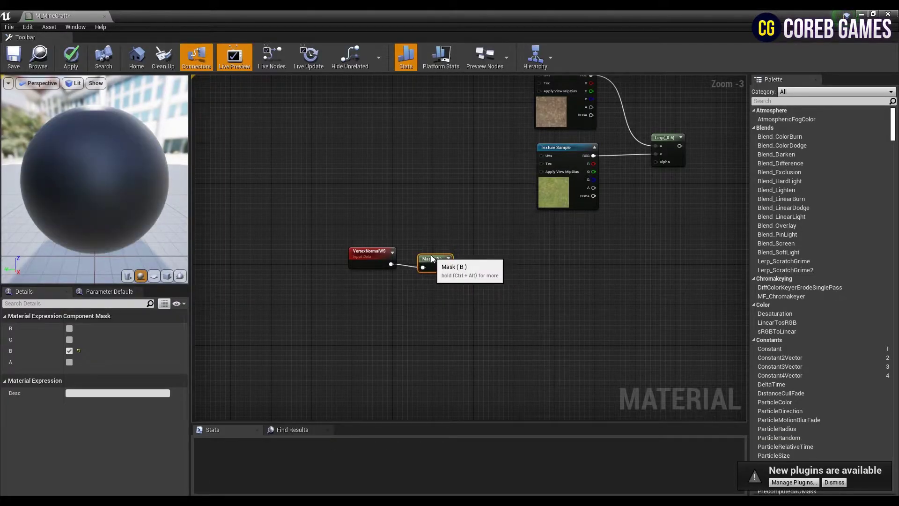
Switch the material preview mesh to a cube and frame the whole cube at an angle.
{"action": "left_click", "coordinate": [166, 276]}
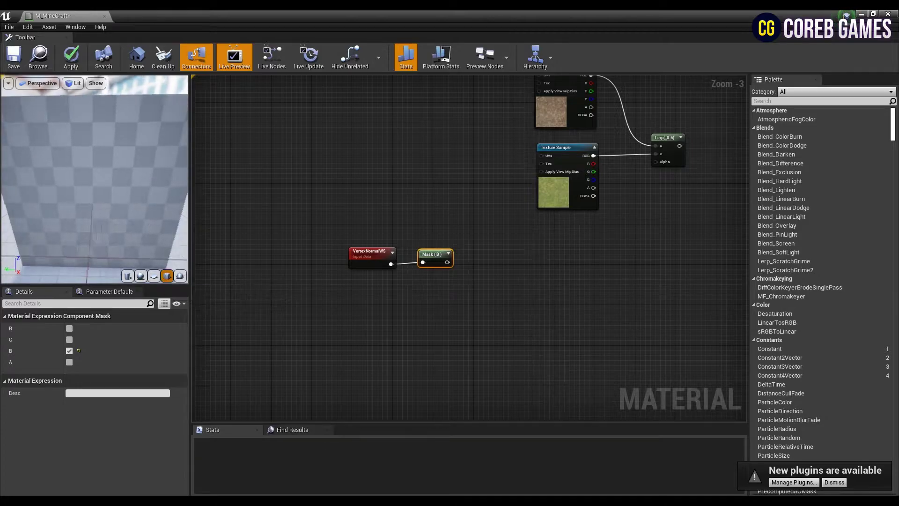
{"action": "scroll", "coordinate": [145, 223], "scroll_direction": "up", "scroll_amount": 2}
{"action": "scroll", "coordinate": [145, 223], "scroll_direction": "down", "scroll_amount": 6}
{"action": "left_click_drag", "start_coordinate": [145, 223], "coordinate": [94, 232]}
Preview the Mask (B) node's output on the cube from several angles, and stop previewing the node.
{"action": "right_click", "coordinate": [430, 262]}
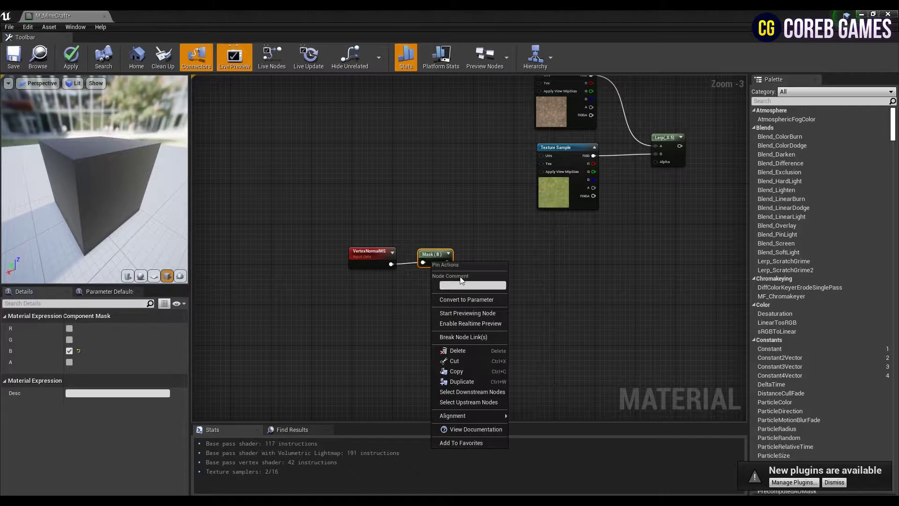
{"action": "left_click", "coordinate": [471, 313]}
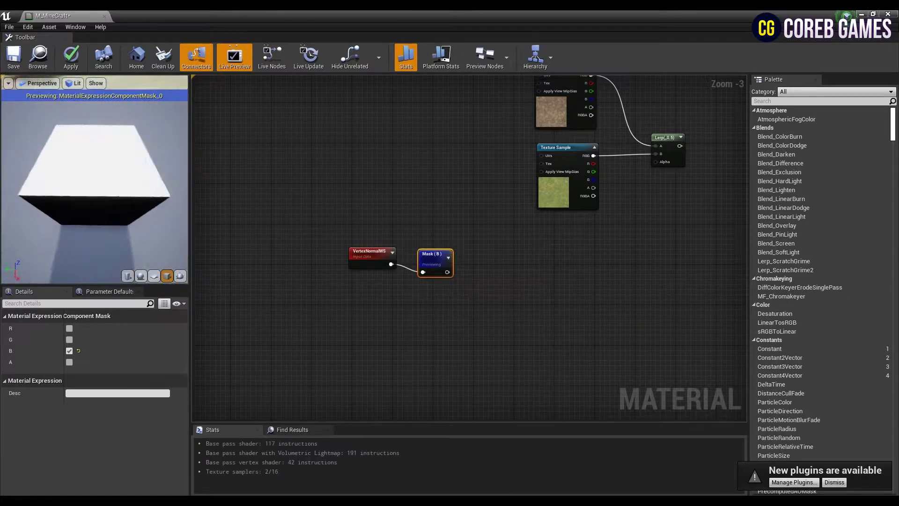
{"action": "left_click_drag", "start_coordinate": [124, 187], "coordinate": [1, 172]}
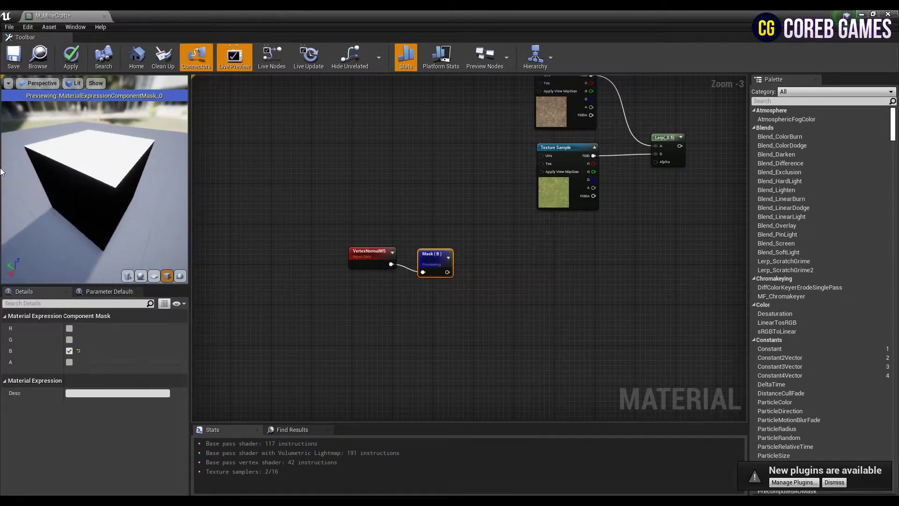
{"action": "right_click", "coordinate": [438, 259]}
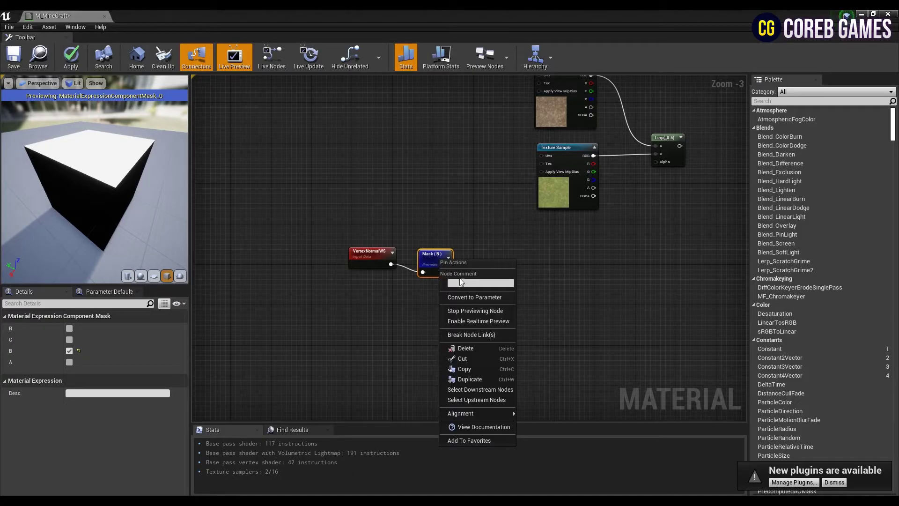
{"action": "left_click", "coordinate": [483, 310]}
Add a TextureCoordinate node and place it below and to the left of the VertexNormalWS node.
{"action": "right_click_drag", "start_coordinate": [484, 310], "coordinate": [498, 262]}
{"action": "right_click", "coordinate": [400, 247]}
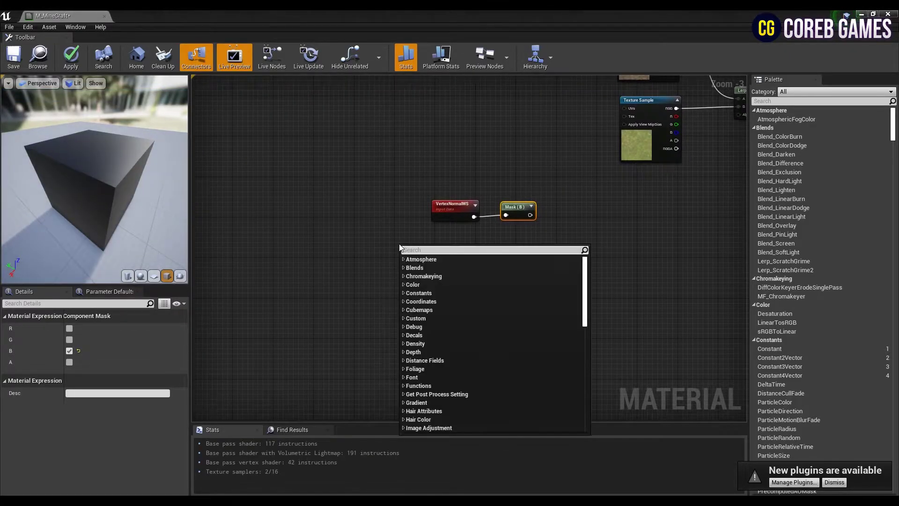
{"action": "type", "text": "tex"}
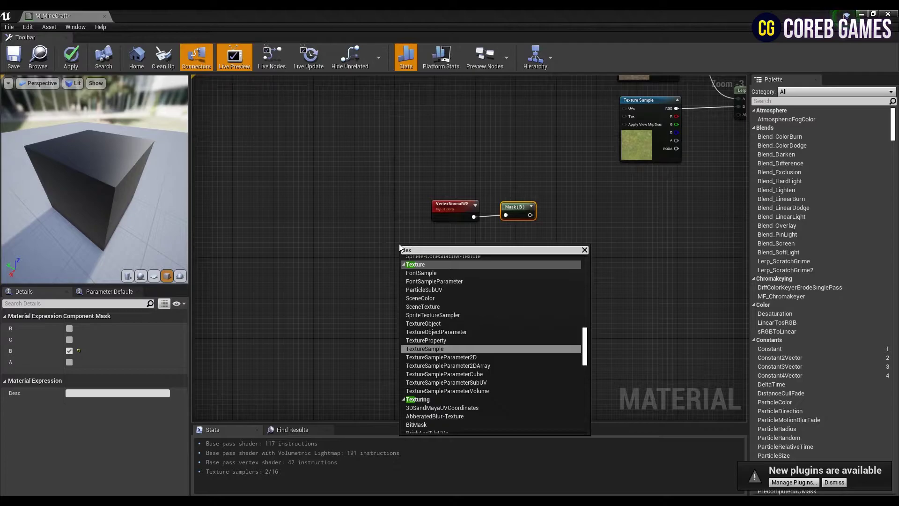
{"action": "type", "text": "co"}
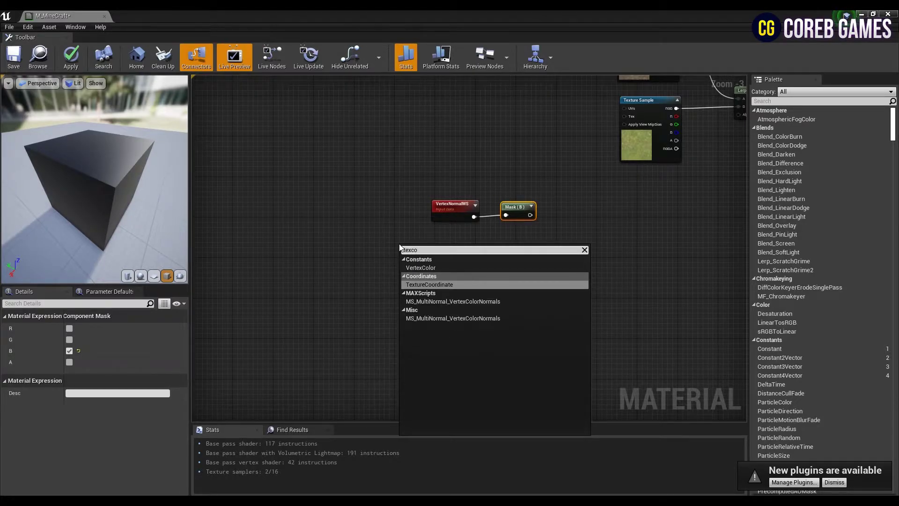
{"action": "key", "text": "Return"}
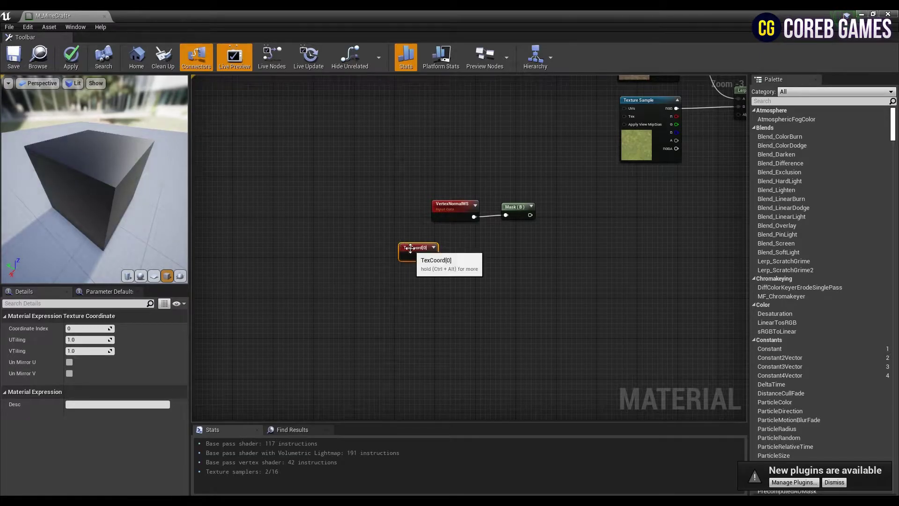
{"action": "left_click_drag", "start_coordinate": [402, 248], "coordinate": [317, 253]}
Copy the Mask (B) node, switch the copy to the G channel only, and connect the TexCoord output to it.
{"action": "left_click", "coordinate": [515, 210]}
{"action": "key", "text": "ctrl+v"}
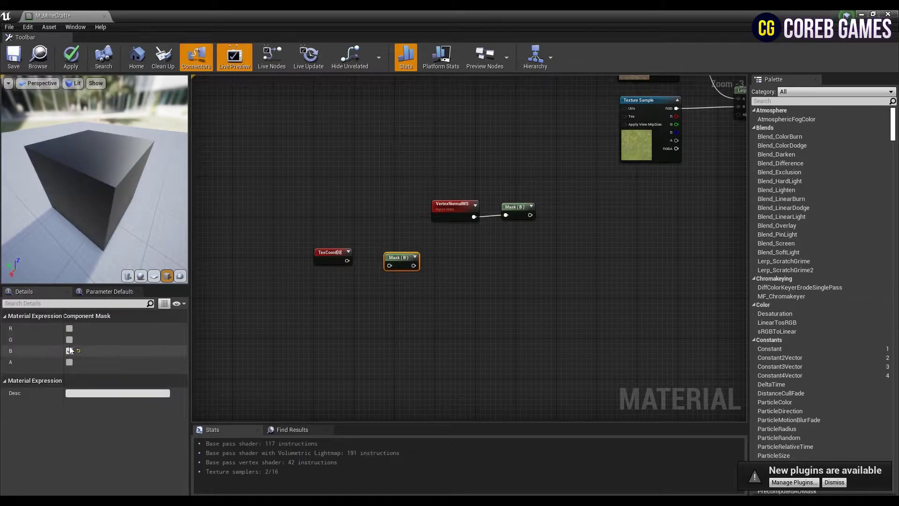
{"action": "left_click", "coordinate": [70, 351]}
{"action": "left_click", "coordinate": [70, 339]}
{"action": "left_click_drag", "start_coordinate": [346, 260], "coordinate": [389, 265]}
{"action": "left_click_drag", "start_coordinate": [394, 257], "coordinate": [383, 252]}
Add a OneMinus node beside the Mask (G) node and connect the mask's output to it.
{"action": "left_click", "coordinate": [428, 251]}
{"action": "right_click", "coordinate": [428, 253]}
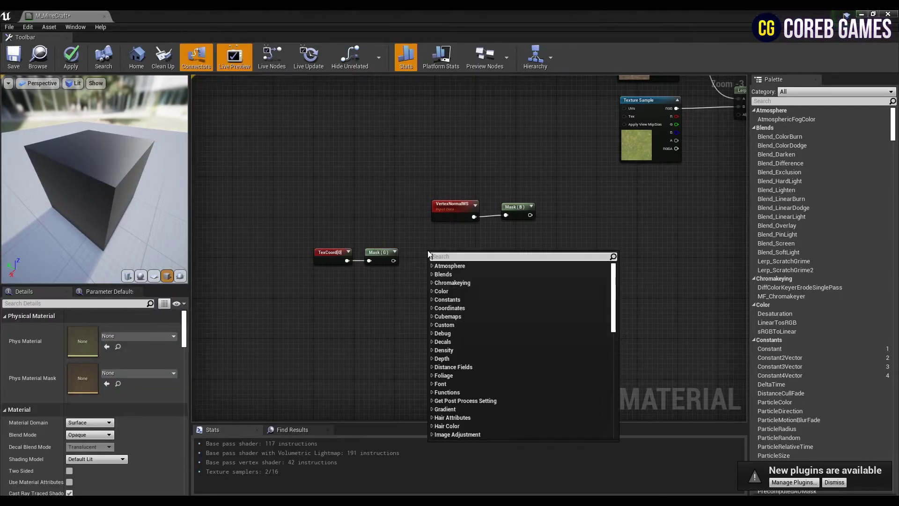
{"action": "type", "text": "on"}
{"action": "key", "text": "Return"}
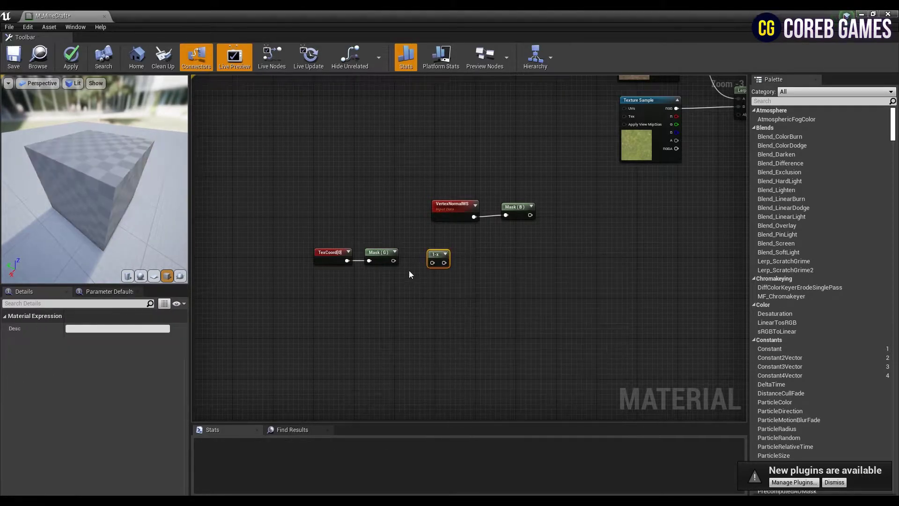
Preview the OneMinus node's output on the cube from another angle, and stop previewing the node.
{"action": "right_click", "coordinate": [427, 254]}
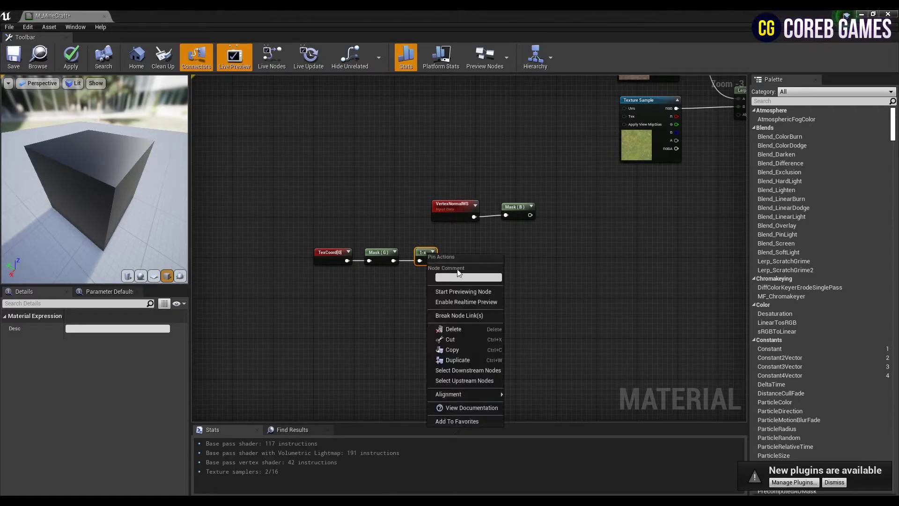
{"action": "left_click", "coordinate": [461, 289]}
{"action": "mouse_move", "coordinate": [93, 188]}
{"action": "left_mouse_down"}
{"action": "mouse_move", "coordinate": [140, 197]}
{"action": "mouse_move", "coordinate": [112, 187]}
{"action": "mouse_move", "coordinate": [89, 195]}
{"action": "left_mouse_up"}
{"action": "left_click_drag", "start_coordinate": [150, 187], "coordinate": [159, 187]}
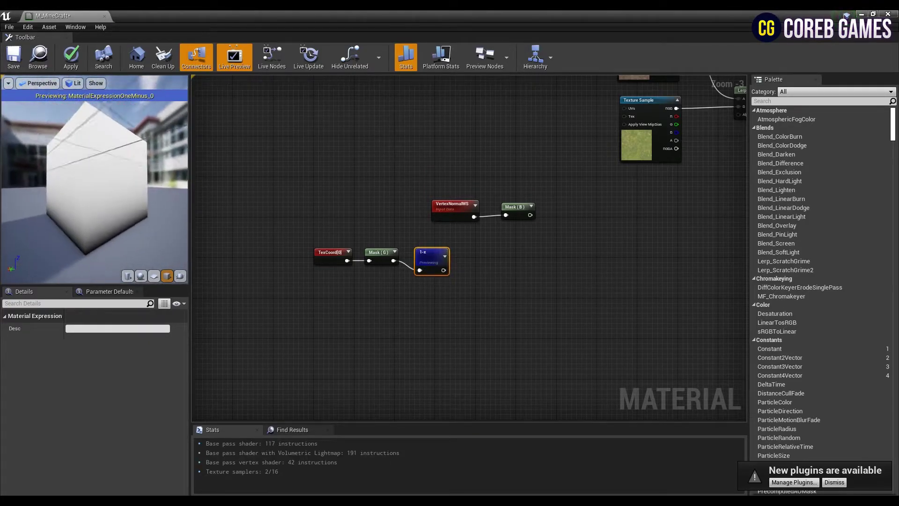
{"action": "right_click", "coordinate": [432, 257]}
{"action": "left_click", "coordinate": [459, 293]}
Add a Subtract node after OneMinus, connect the OneMinus output to its A input, and set Const B to 0.65.
{"action": "right_click", "coordinate": [452, 271]}
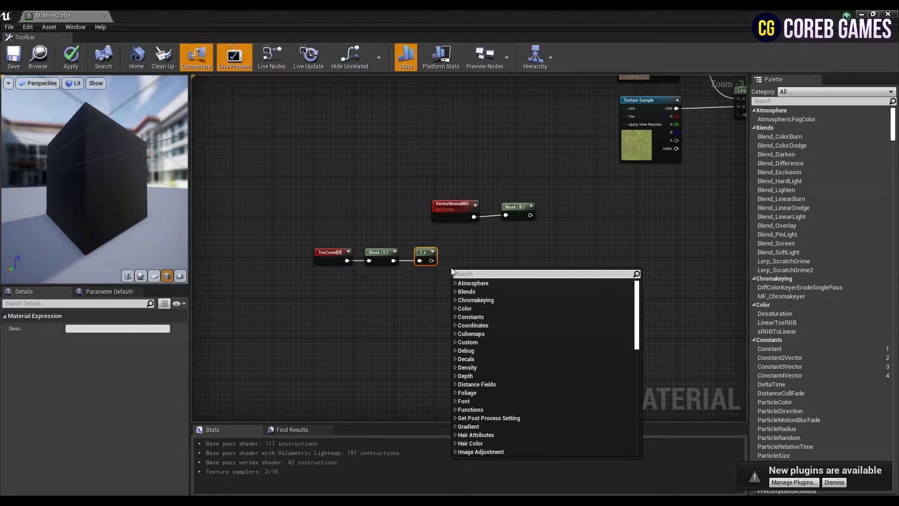
{"action": "type", "text": "subtract"}
{"action": "key", "text": "Return"}
{"action": "left_click_drag", "start_coordinate": [431, 260], "coordinate": [457, 281]}
{"action": "left_click", "coordinate": [80, 340]}
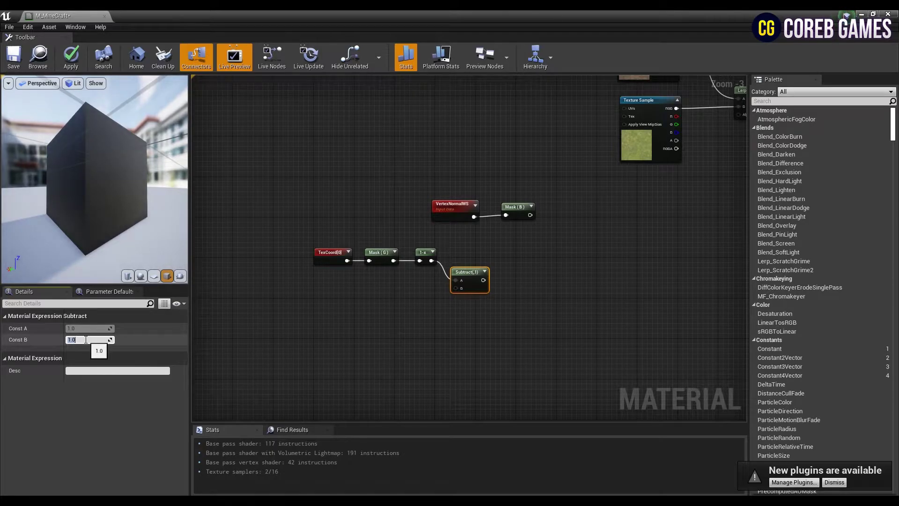
{"action": "type", "text": "0.65"}
{"action": "key", "text": "Return"}
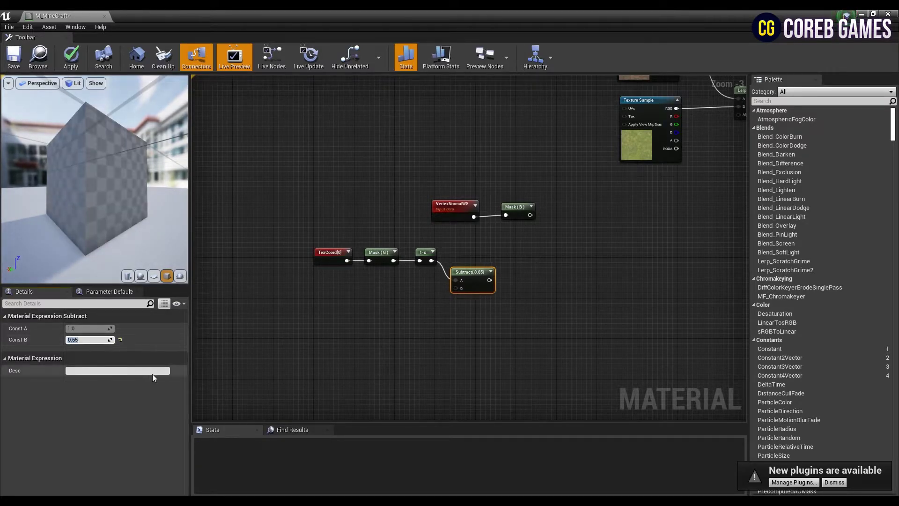
Preview the Subtract node's output on the cube while orbiting around it, and stop previewing the node.
{"action": "right_click", "coordinate": [468, 288]}
{"action": "left_click", "coordinate": [505, 310]}
{"action": "left_click_drag", "start_coordinate": [121, 203], "coordinate": [122, 202]}
{"action": "left_click_drag", "start_coordinate": [63, 190], "coordinate": [62, 190]}
{"action": "right_click", "coordinate": [466, 276]}
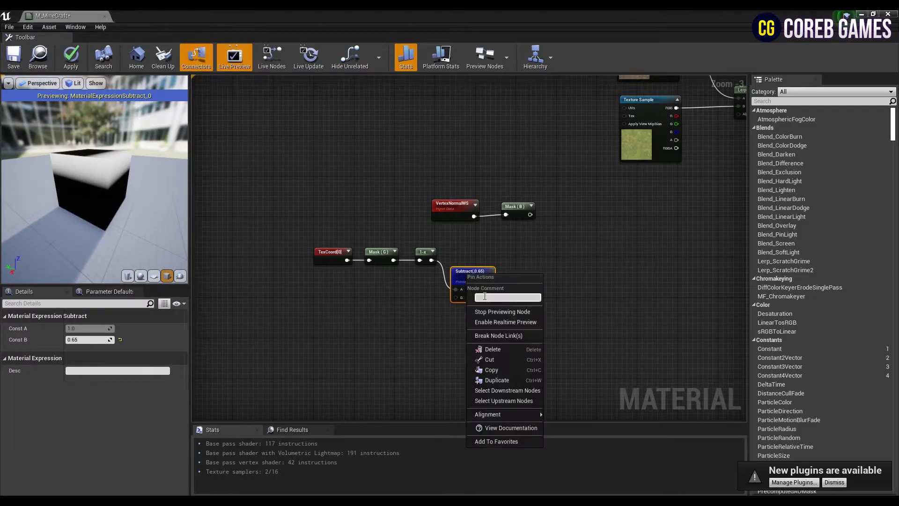
{"action": "left_click", "coordinate": [494, 313]}
Add a Power node with Const Exponent 0 beside Subtract and connect the Subtract output to its Base input.
{"action": "right_click", "coordinate": [509, 276]}
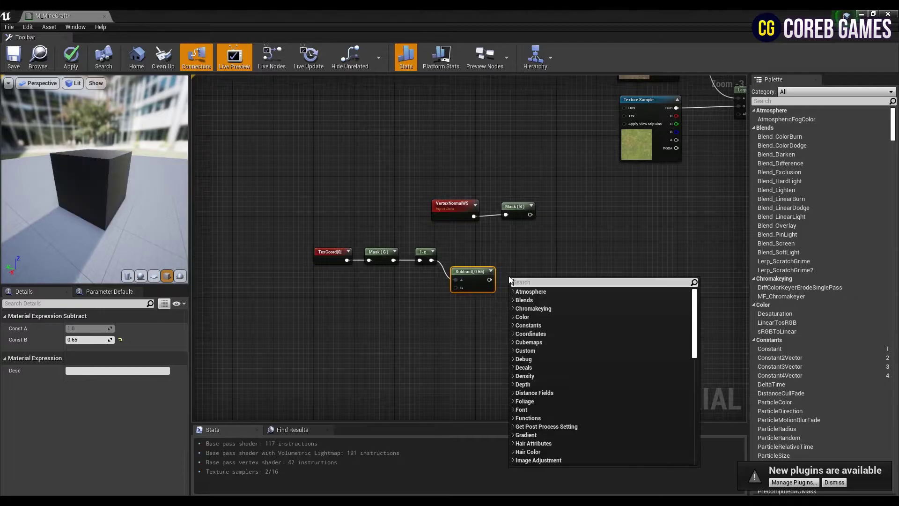
{"action": "type", "text": "power"}
{"action": "key", "text": "Return"}
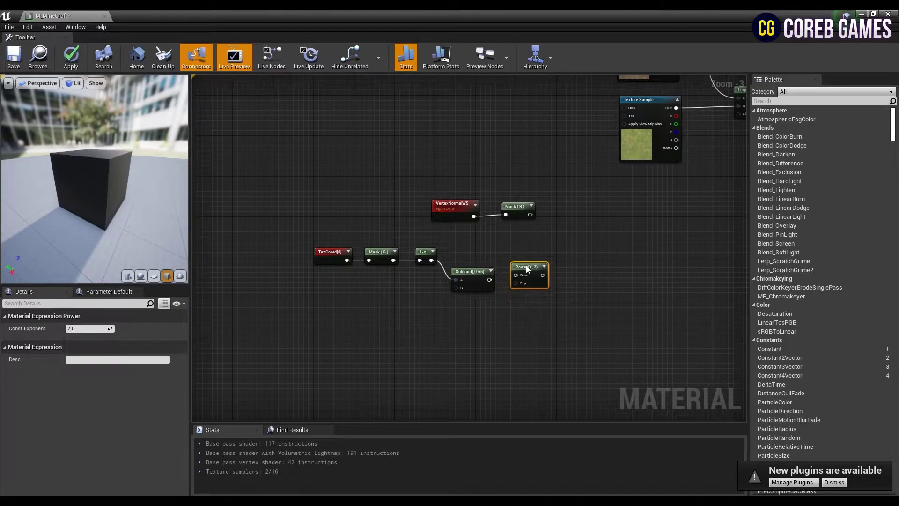
{"action": "left_click", "coordinate": [84, 328]}
{"action": "type", "text": "0"}
{"action": "key", "text": "Return"}
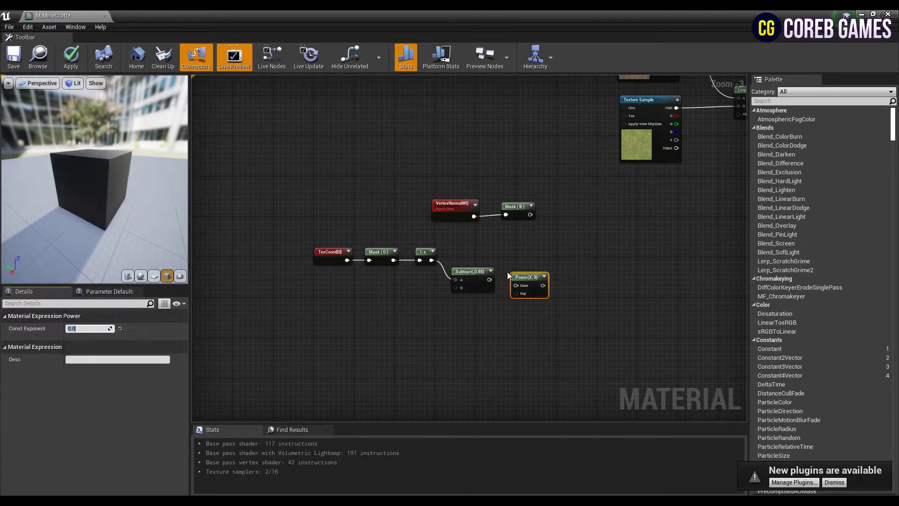
{"action": "left_click_drag", "start_coordinate": [518, 288], "coordinate": [519, 286]}
{"action": "left_click_drag", "start_coordinate": [526, 278], "coordinate": [516, 272]}
Preview the Power node's output on the cube's sides and top, and stop previewing the node.
{"action": "right_click", "coordinate": [517, 272]}
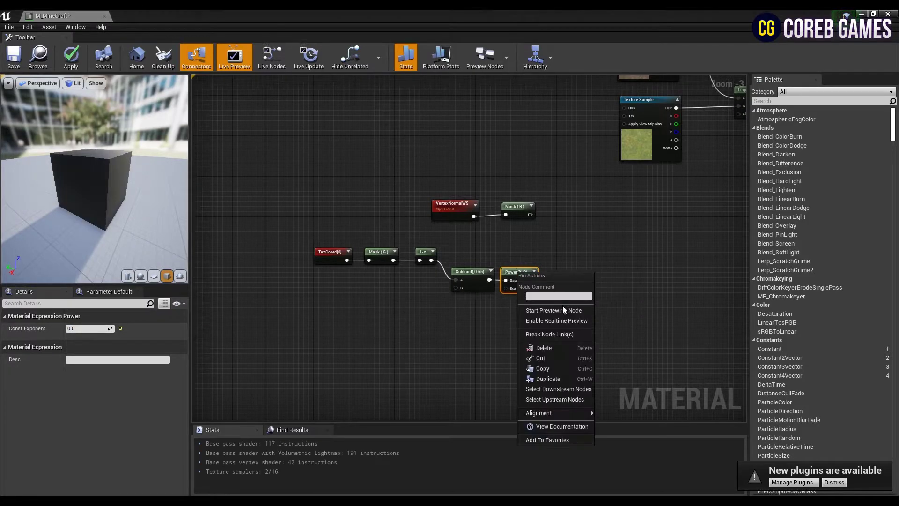
{"action": "left_click", "coordinate": [563, 308]}
{"action": "right_click_drag", "start_coordinate": [77, 169], "coordinate": [79, 185]}
{"action": "left_click_drag", "start_coordinate": [79, 185], "coordinate": [124, 169]}
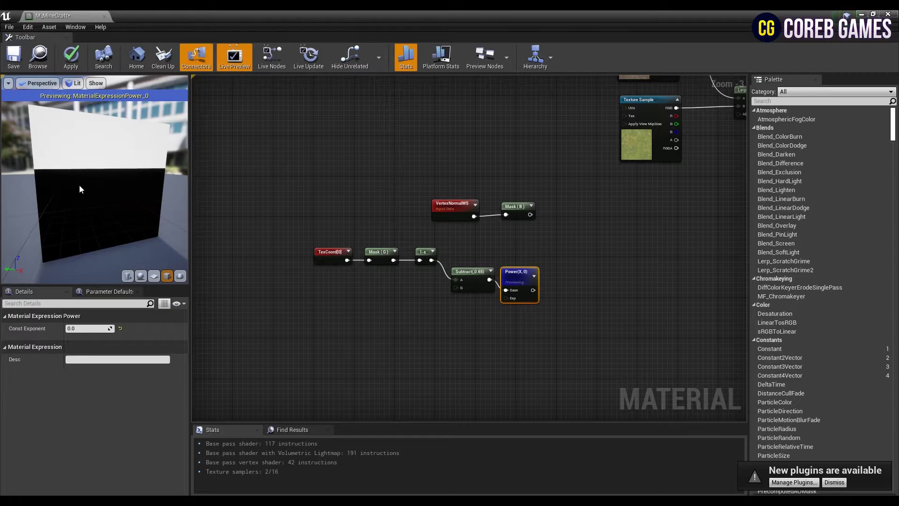
{"action": "left_click_drag", "start_coordinate": [80, 190], "coordinate": [88, 203]}
{"action": "right_click", "coordinate": [515, 275]}
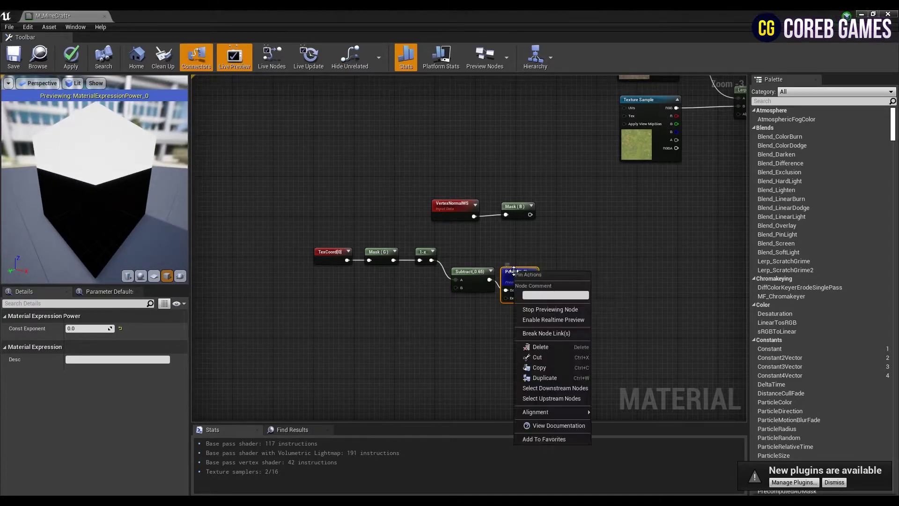
{"action": "left_click", "coordinate": [551, 304]}
Add a Multiply node after Power, set its Const B to 2, and connect the Power output to its A input.
{"action": "left_click", "coordinate": [563, 269]}
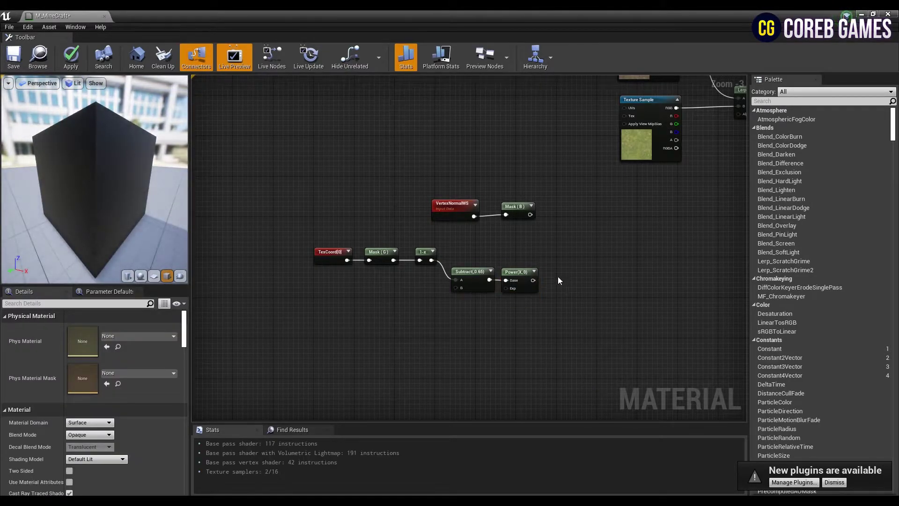
{"action": "left_click", "coordinate": [561, 271]}
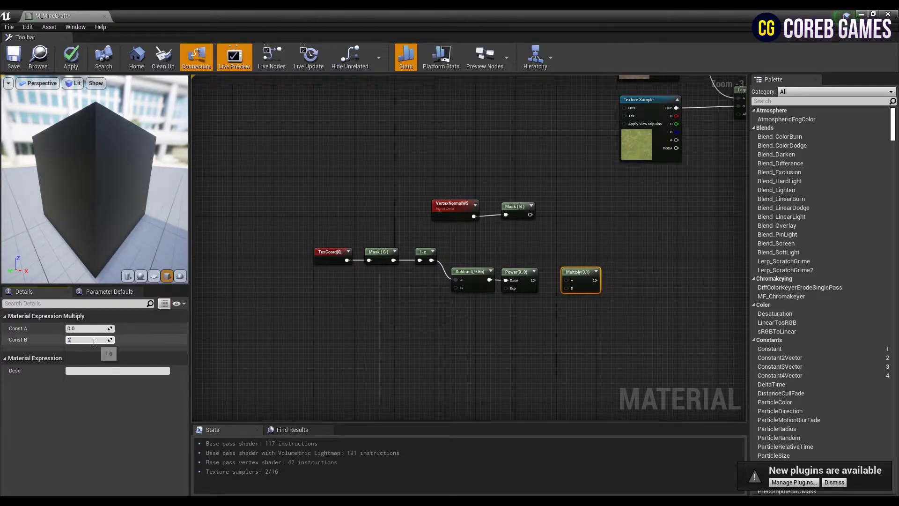
{"action": "key", "text": "Return"}
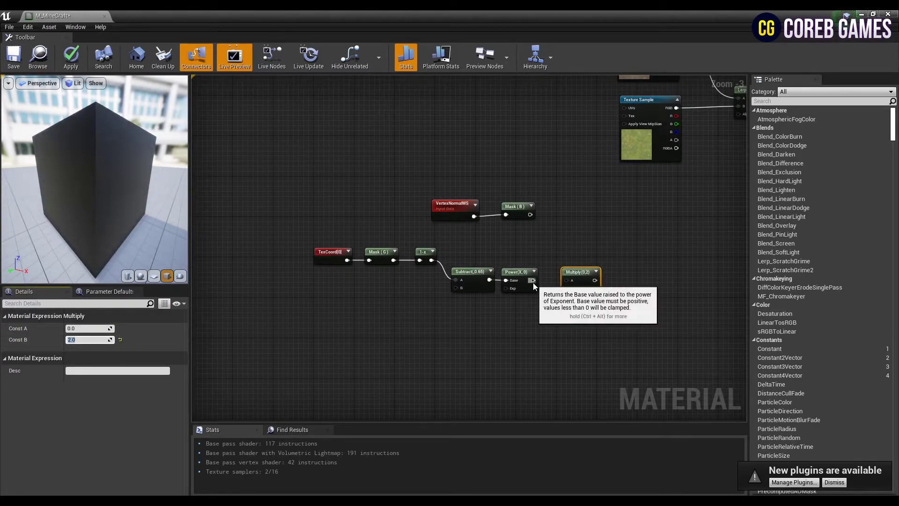
{"action": "left_click_drag", "start_coordinate": [533, 280], "coordinate": [569, 276]}
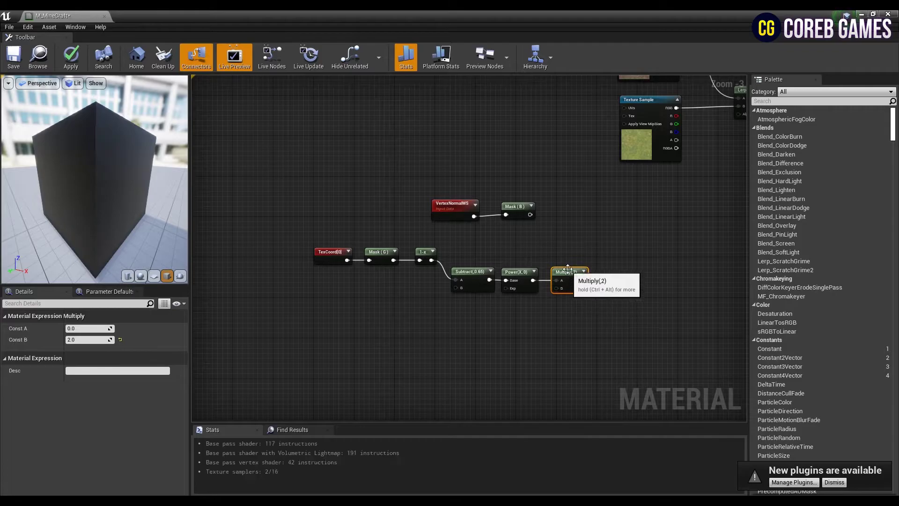
Move the whole TexCoord-to-Multiply chain to the left and add a Clamp node fed by the Multiply output.
{"action": "left_click_drag", "start_coordinate": [586, 242], "coordinate": [276, 310]}
{"action": "left_click_drag", "start_coordinate": [573, 275], "coordinate": [477, 265]}
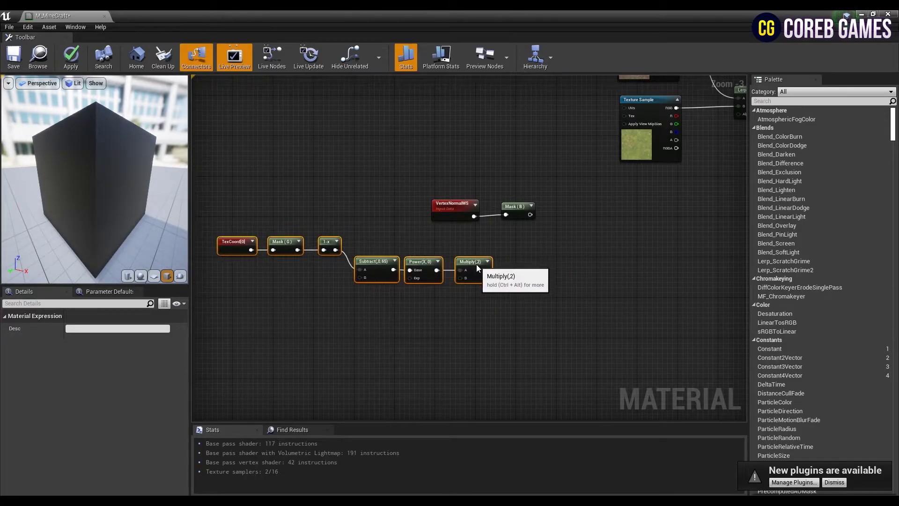
{"action": "left_click", "coordinate": [537, 253]}
{"action": "right_click", "coordinate": [538, 253]}
{"action": "type", "text": "clamp"}
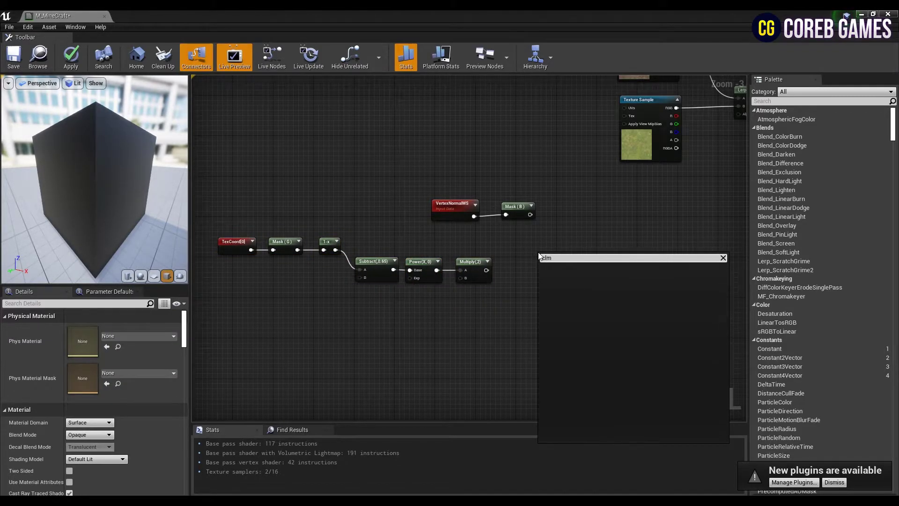
{"action": "key", "text": "Return"}
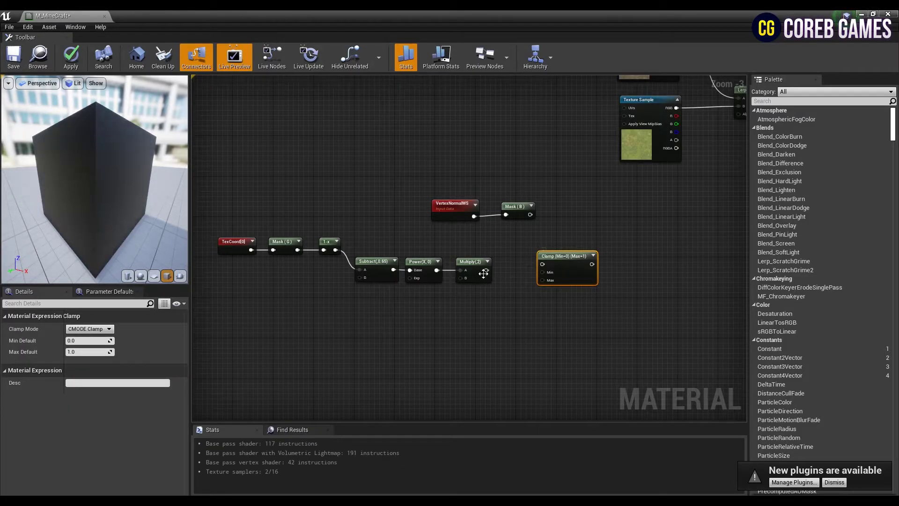
{"action": "left_click_drag", "start_coordinate": [486, 270], "coordinate": [535, 260]}
{"action": "left_click", "coordinate": [543, 241]}
Add a Max node, connecting the Mask (B) output to its A input and the Clamp output to its B input.
{"action": "right_click_drag", "start_coordinate": [558, 232], "coordinate": [537, 238]}
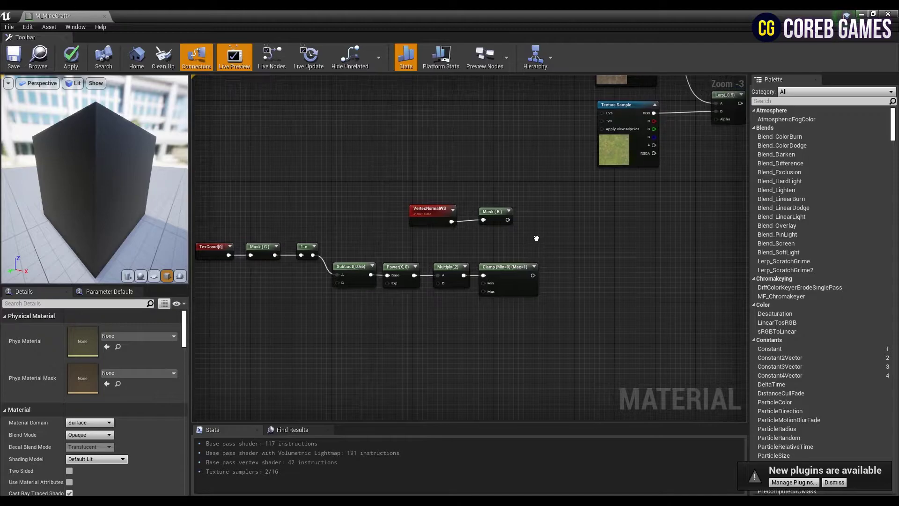
{"action": "right_click", "coordinate": [580, 232]}
{"action": "type", "text": "max"}
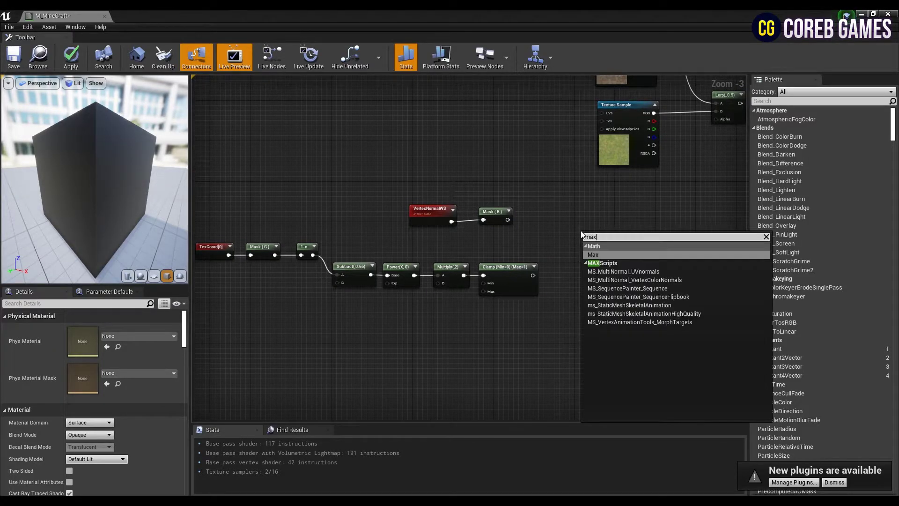
{"action": "key", "text": "Return"}
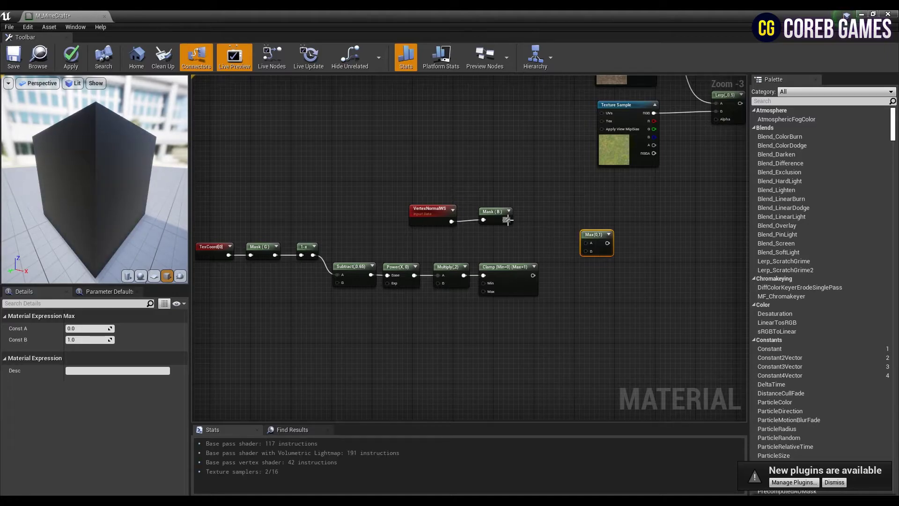
{"action": "left_click_drag", "start_coordinate": [507, 220], "coordinate": [586, 243]}
{"action": "left_click_drag", "start_coordinate": [533, 275], "coordinate": [586, 250]}
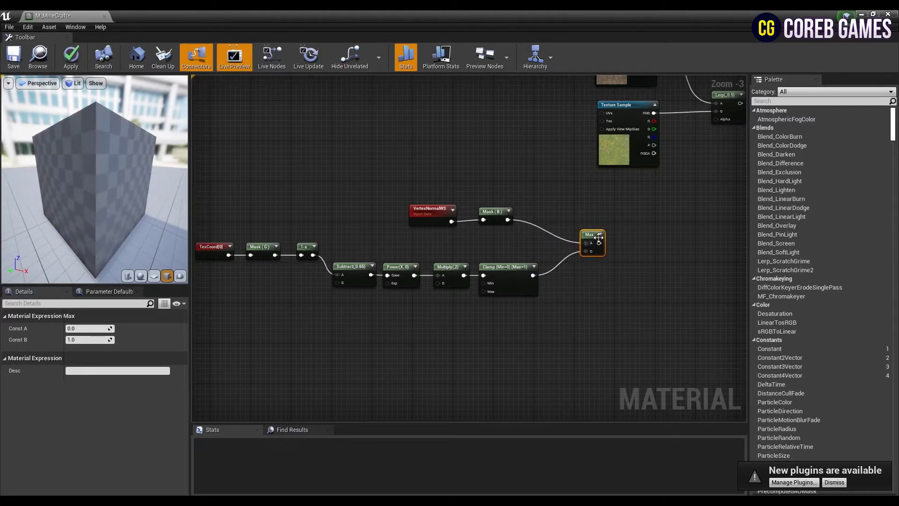
Preview the Max node's combined mask on the cube from several angles, and stop previewing the node.
{"action": "right_click", "coordinate": [599, 237]}
{"action": "left_click", "coordinate": [617, 266]}
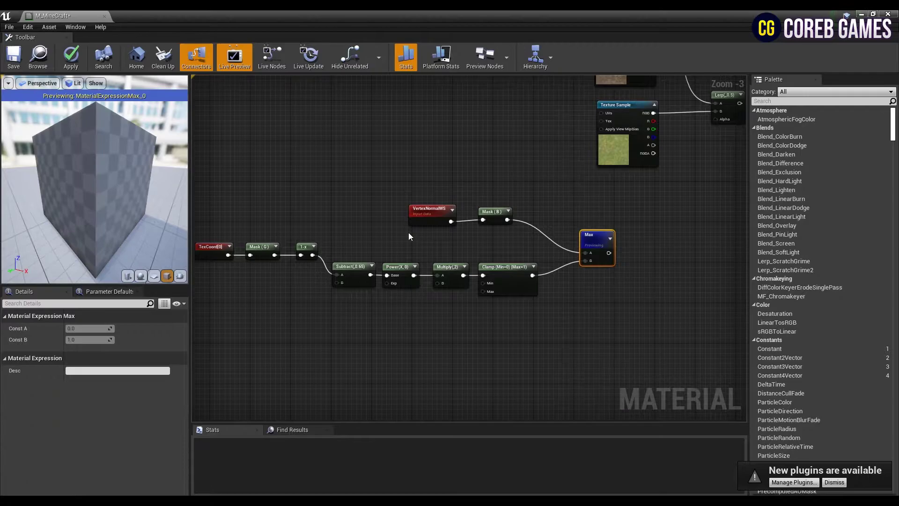
{"action": "left_click_drag", "start_coordinate": [114, 215], "coordinate": [154, 255]}
{"action": "scroll", "coordinate": [114, 215], "scroll_direction": "down", "scroll_amount": 5}
{"action": "left_click_drag", "start_coordinate": [114, 215], "coordinate": [173, 213]}
{"action": "right_click", "coordinate": [599, 230]}
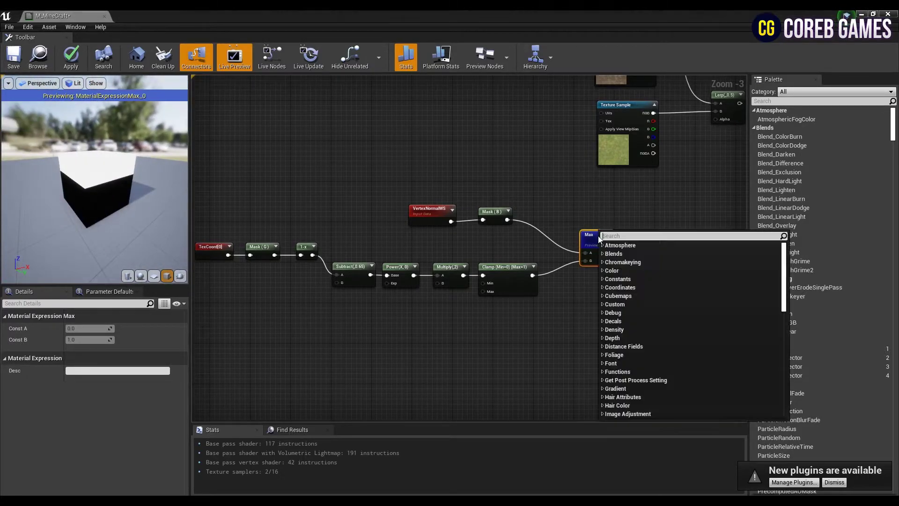
{"action": "right_click", "coordinate": [599, 237]}
{"action": "left_click", "coordinate": [617, 270]}
Connect the Max output to the Lerp's Alpha input and the Lerp output to the material's Base Color.
{"action": "scroll", "coordinate": [608, 207], "scroll_direction": "down", "scroll_amount": 2}
{"action": "right_click_drag", "start_coordinate": [607, 234], "coordinate": [508, 256]}
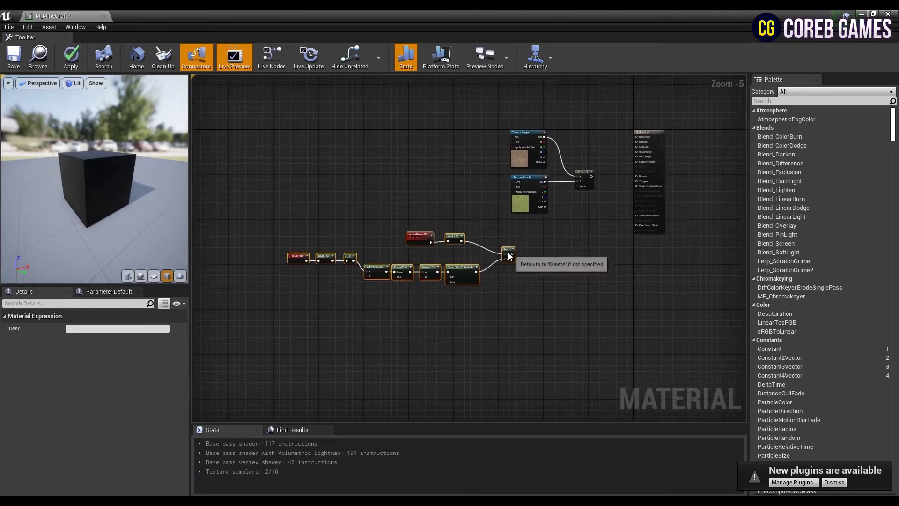
{"action": "left_click", "coordinate": [524, 257]}
{"action": "scroll", "coordinate": [525, 262], "scroll_direction": "up", "scroll_amount": 3}
{"action": "left_click_drag", "start_coordinate": [476, 293], "coordinate": [535, 187]}
{"action": "right_click_drag", "start_coordinate": [565, 207], "coordinate": [534, 283]}
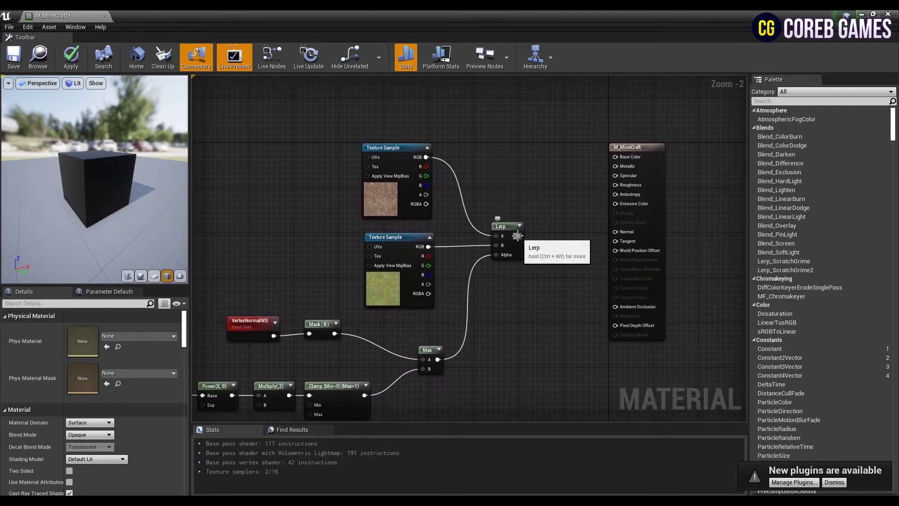
{"action": "left_click_drag", "start_coordinate": [518, 235], "coordinate": [590, 157]}
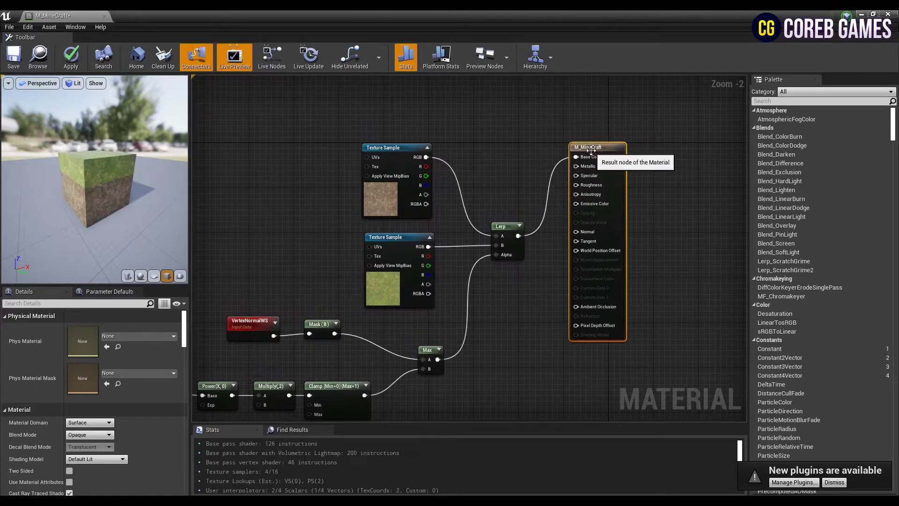
{"action": "scroll", "coordinate": [84, 186], "scroll_direction": "up", "scroll_amount": 4}
{"action": "left_click_drag", "start_coordinate": [84, 186], "coordinate": [37, 171]}
Add a second TextureCoordinate node in the empty area above and to the left of the texture samples.
{"action": "scroll", "coordinate": [459, 232], "scroll_direction": "down", "scroll_amount": 2}
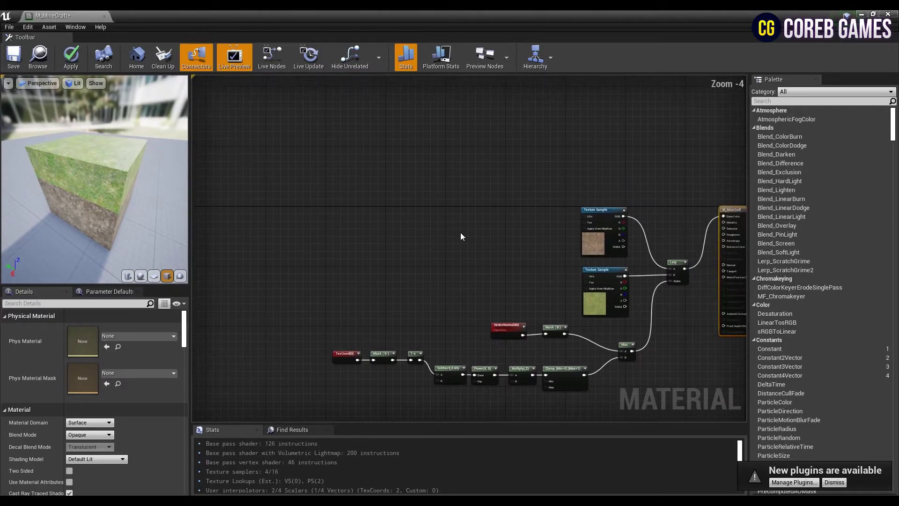
{"action": "right_click", "coordinate": [385, 180]}
{"action": "type", "text": "texcoord"}
{"action": "key", "text": "Return"}
{"action": "scroll", "coordinate": [399, 176], "scroll_direction": "up", "scroll_amount": 4}
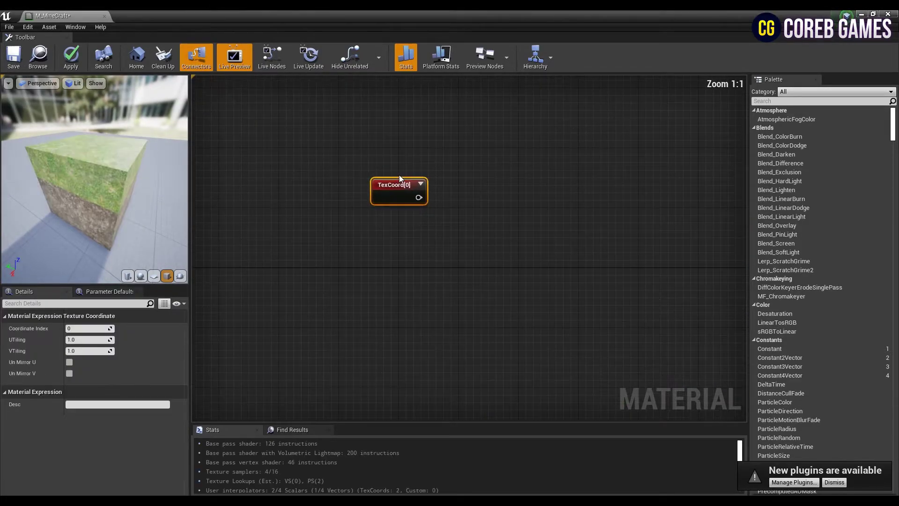
{"action": "left_click_drag", "start_coordinate": [396, 188], "coordinate": [403, 193]}
Add a Multiply node beside the new TexCoord node and connect the TexCoord output to its A input.
{"action": "right_click_drag", "start_coordinate": [461, 209], "coordinate": [499, 209]}
{"action": "left_click", "coordinate": [499, 208]}
{"action": "key", "text": "m"}
{"action": "left_click", "coordinate": [521, 191]}
{"action": "left_click_drag", "start_coordinate": [470, 196], "coordinate": [525, 210]}
{"action": "left_click_drag", "start_coordinate": [542, 199], "coordinate": [541, 187]}
{"action": "left_click", "coordinate": [501, 231]}
Add two scalar parameters below and to the left of the new TexCoord node, and name the upper one Resolution X.
{"action": "right_click_drag", "start_coordinate": [501, 232], "coordinate": [536, 219]}
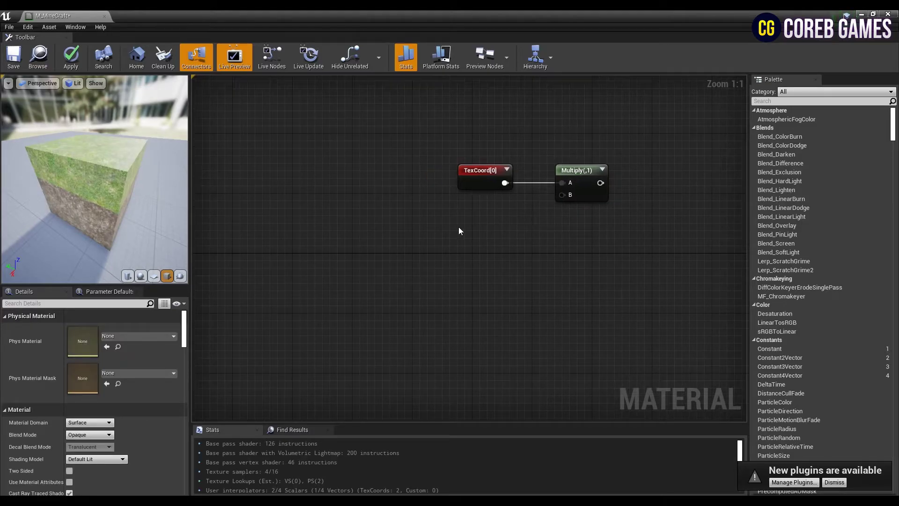
{"action": "key", "text": "s"}
{"action": "left_click", "coordinate": [342, 207]}
{"action": "key", "text": "s"}
{"action": "left_click", "coordinate": [347, 260]}
{"action": "left_click", "coordinate": [360, 224]}
{"action": "left_click_drag", "start_coordinate": [96, 329], "coordinate": [1, 331]}
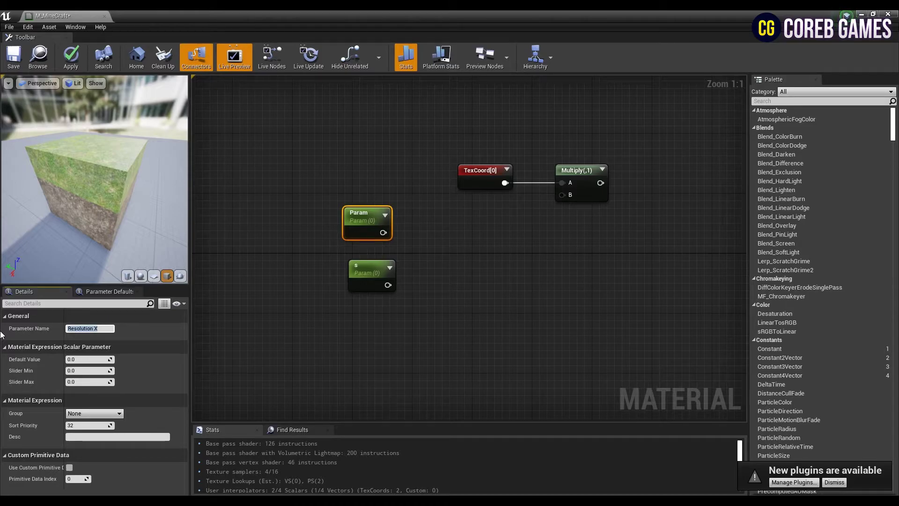
{"action": "left_click", "coordinate": [304, 281]}
Rename the lower scalar parameter to Resolution Y.
{"action": "left_click", "coordinate": [368, 273]}
{"action": "left_click_drag", "start_coordinate": [67, 329], "coordinate": [143, 323]}
{"action": "type", "text": "Resolution X"}
{"action": "key", "text": "BackSpace"}
{"action": "type", "text": "Y"}
{"action": "key", "text": "Return"}
Set the default value of both Resolution X and Resolution Y to 50, and move the two parameters further down together.
{"action": "left_click", "coordinate": [363, 224]}
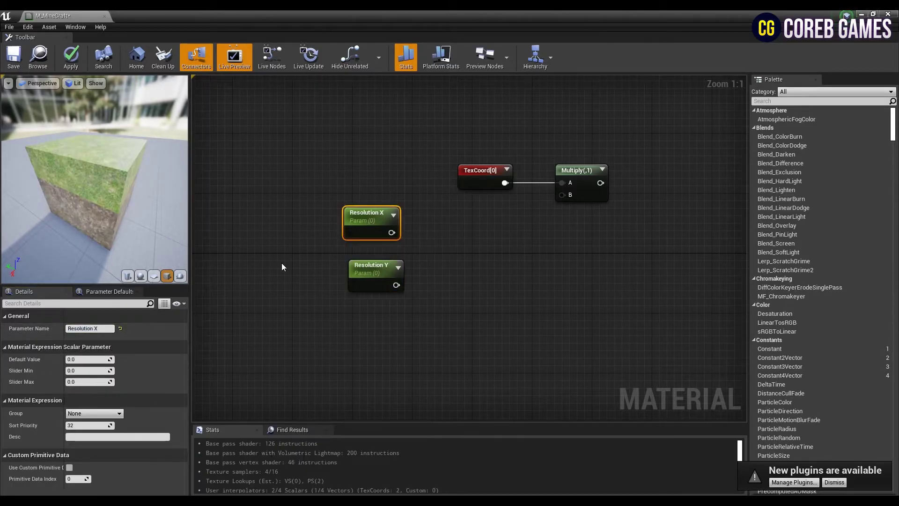
{"action": "left_click", "coordinate": [88, 359]}
{"action": "type", "text": "50"}
{"action": "key", "text": "Return"}
{"action": "left_click", "coordinate": [362, 275]}
{"action": "left_click", "coordinate": [93, 359]}
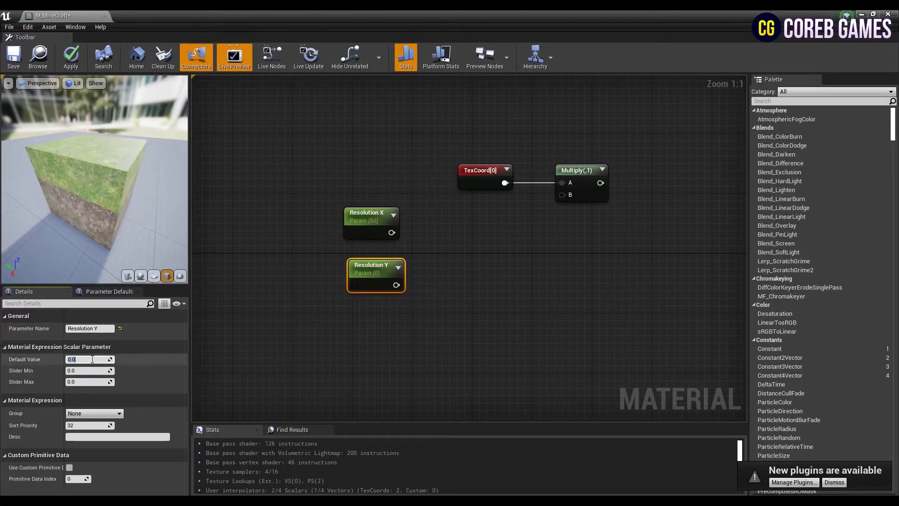
{"action": "type", "text": "50"}
{"action": "key", "text": "Return"}
{"action": "left_click", "coordinate": [371, 220], "text": "shift"}
{"action": "left_click_drag", "start_coordinate": [370, 220], "coordinate": [357, 251]}
Add an Append node beside the resolution parameters and connect Resolution X to its A input and Resolution Y to its B input.
{"action": "left_click", "coordinate": [470, 261]}
{"action": "right_click", "coordinate": [469, 260]}
{"action": "type", "text": "a"}
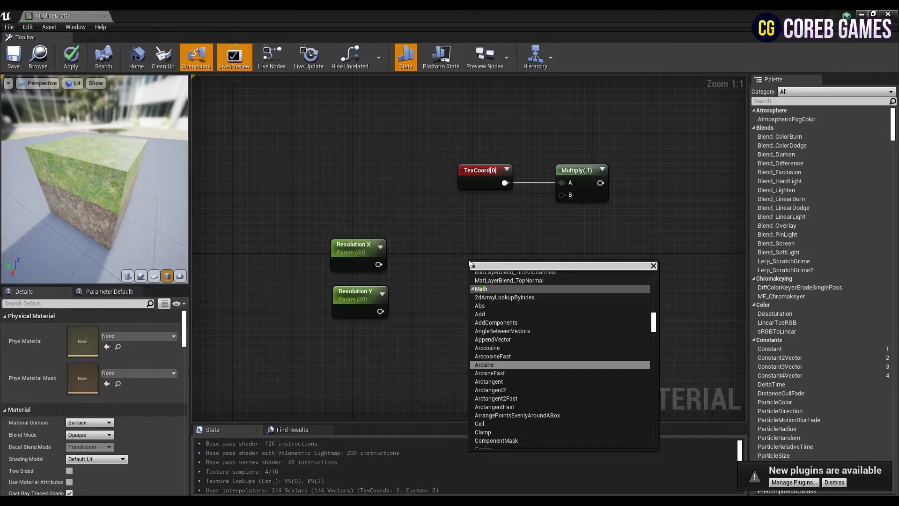
{"action": "type", "text": "pp"}
{"action": "key", "text": "Up"}
{"action": "key", "text": "Up"}
{"action": "key", "text": "Return"}
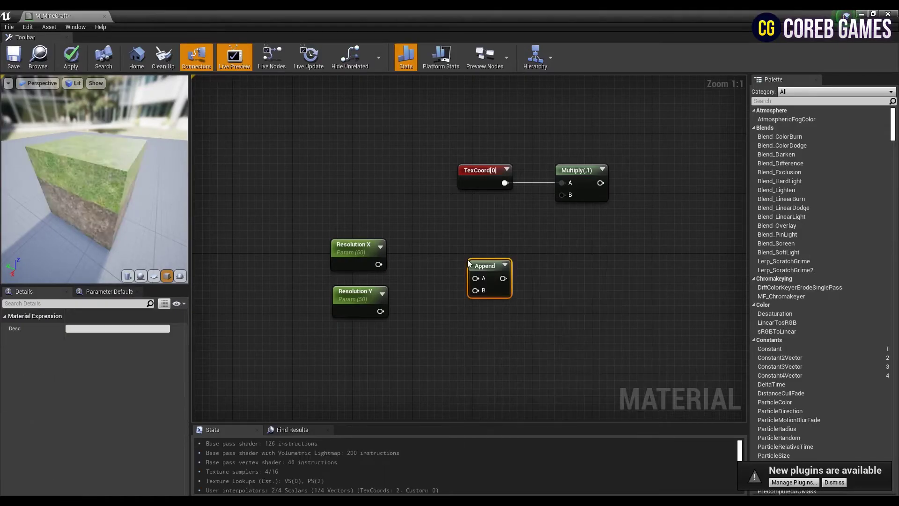
{"action": "left_click_drag", "start_coordinate": [475, 286], "coordinate": [475, 278]}
{"action": "left_click_drag", "start_coordinate": [380, 310], "coordinate": [475, 246]}
Add two Floor nodes, one after Multiply and one after Append, and route the Append output through its Floor into Multiply's B input.
{"action": "left_click", "coordinate": [530, 234]}
{"action": "right_click_drag", "start_coordinate": [530, 234], "coordinate": [487, 247]}
{"action": "right_click", "coordinate": [486, 246]}
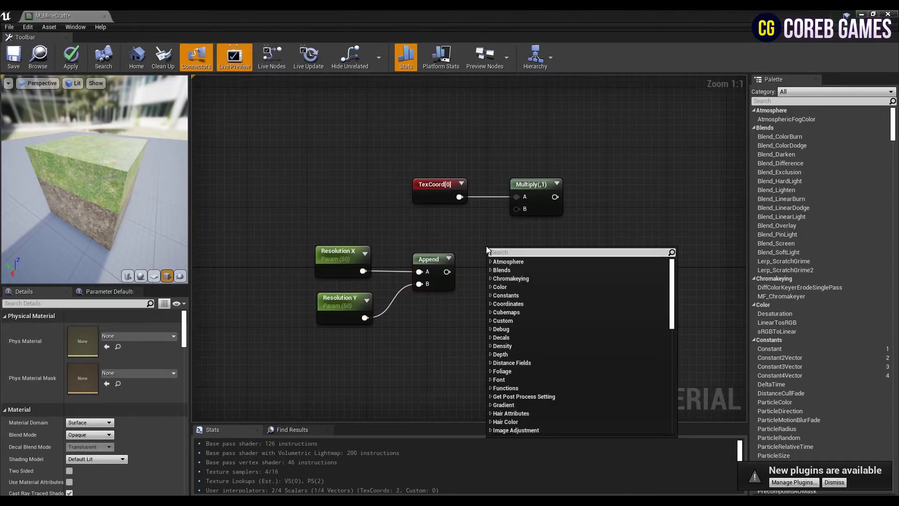
{"action": "type", "text": "floor"}
{"action": "key", "text": "Return"}
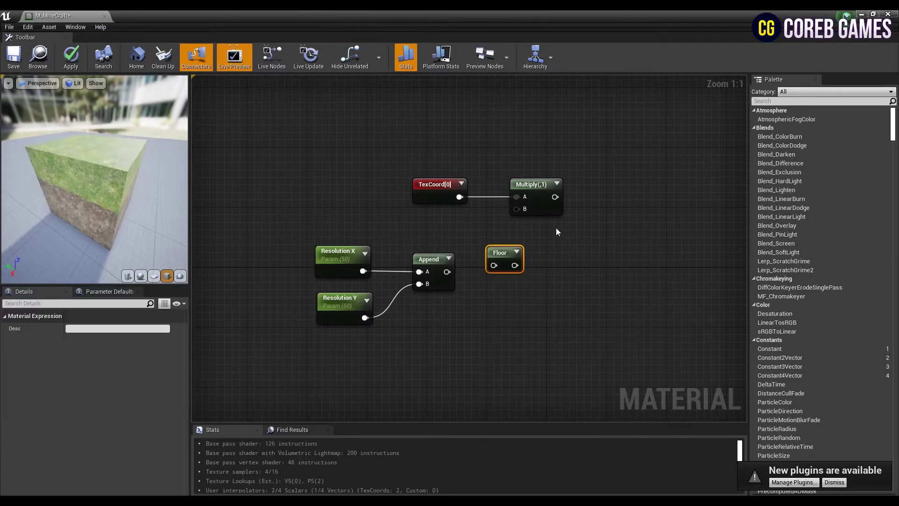
{"action": "key", "text": "ctrl+v"}
{"action": "left_click_drag", "start_coordinate": [446, 272], "coordinate": [483, 259]}
{"action": "left_click_drag", "start_coordinate": [517, 211], "coordinate": [516, 210]}
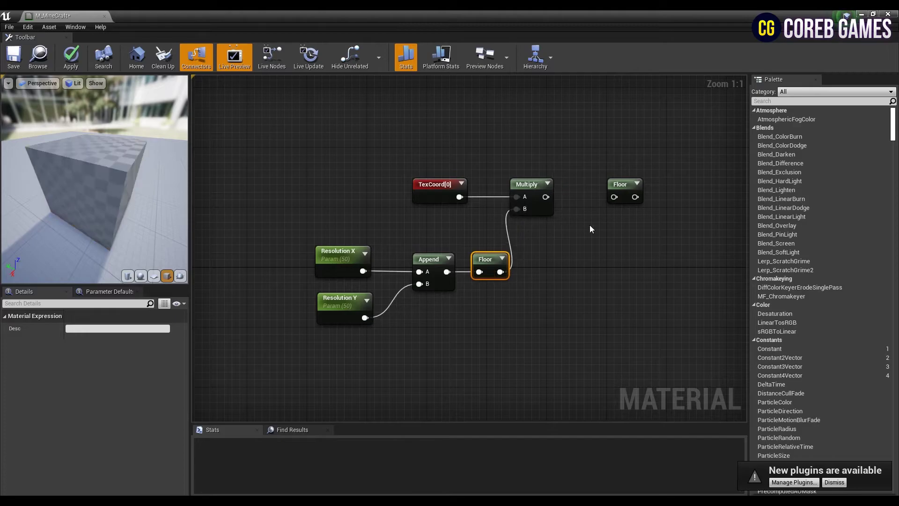
Connect the Multiply output to the unused Floor node and move that node closer to Multiply.
{"action": "right_click_drag", "start_coordinate": [589, 225], "coordinate": [479, 260]}
{"action": "left_click_drag", "start_coordinate": [436, 231], "coordinate": [472, 229]}
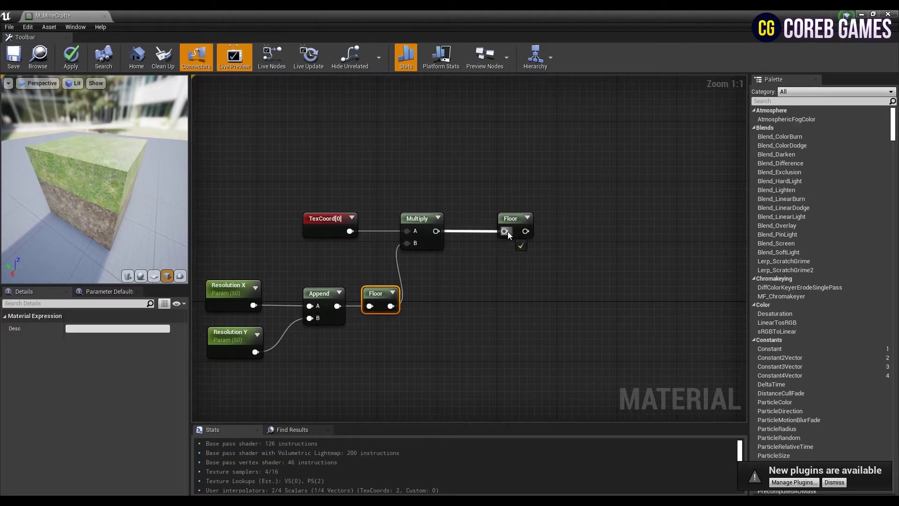
{"action": "left_click_drag", "start_coordinate": [507, 231], "coordinate": [488, 220]}
{"action": "left_click", "coordinate": [553, 268]}
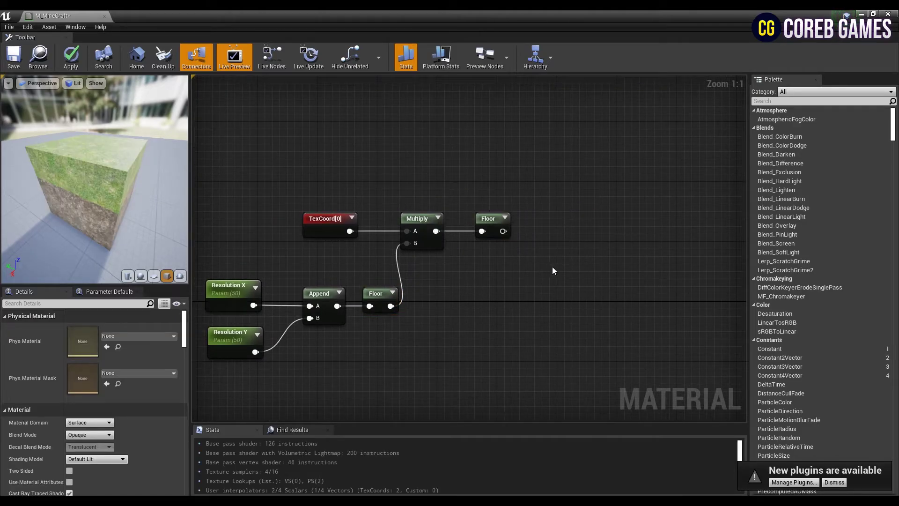
Add a Divide node, connecting the Floor after Multiply to its A input and the Floor after Append to its B input.
{"action": "left_click", "coordinate": [550, 256]}
{"action": "left_click", "coordinate": [550, 256]}
{"action": "left_click_drag", "start_coordinate": [503, 230], "coordinate": [558, 271]}
{"action": "left_click_drag", "start_coordinate": [390, 306], "coordinate": [558, 284]}
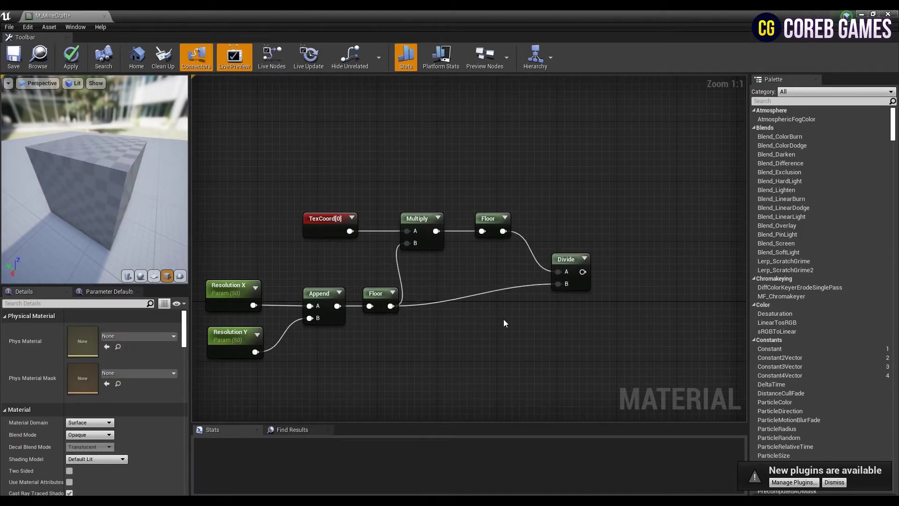
Preview the Divide node's output on the cube from a different angle and stop previewing it.
{"action": "right_click", "coordinate": [569, 262]}
{"action": "left_click", "coordinate": [597, 297]}
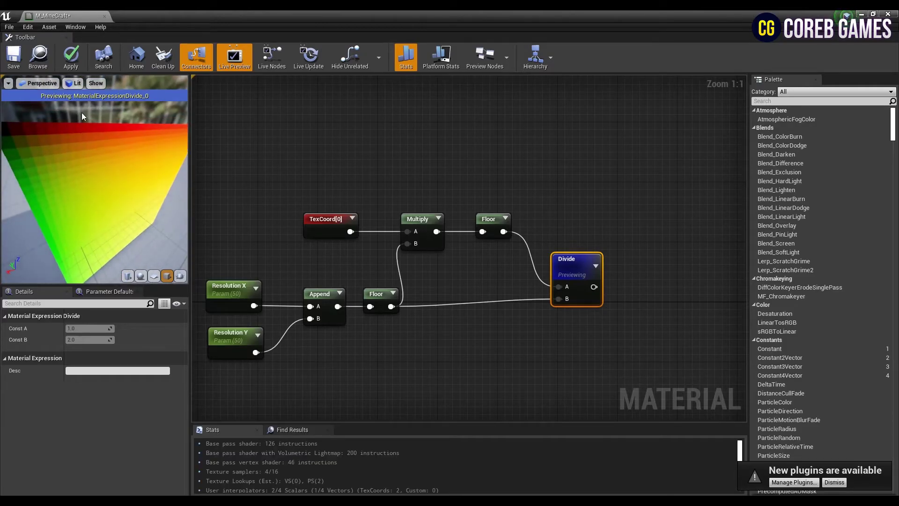
{"action": "left_click_drag", "start_coordinate": [29, 144], "coordinate": [61, 140]}
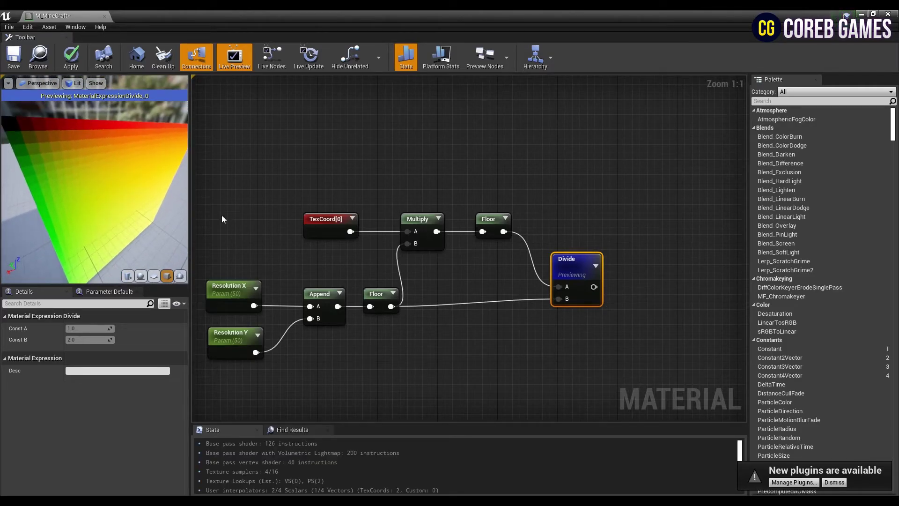
{"action": "right_click", "coordinate": [574, 271]}
{"action": "left_click", "coordinate": [603, 307]}
Move the Divide node slightly away from the Floor nodes and connect its output to the UVs inputs of both Texture Sample nodes.
{"action": "left_click_drag", "start_coordinate": [571, 264], "coordinate": [622, 287]}
{"action": "scroll", "coordinate": [562, 276], "scroll_direction": "down", "scroll_amount": 1}
{"action": "right_click_drag", "start_coordinate": [692, 328], "coordinate": [432, 248]}
{"action": "left_click", "coordinate": [431, 248]}
{"action": "left_click_drag", "start_coordinate": [388, 208], "coordinate": [385, 208]}
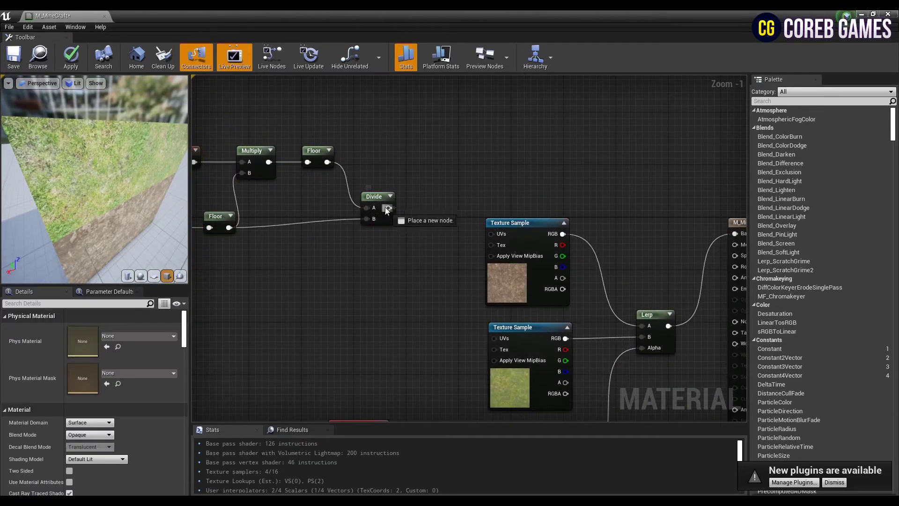
{"action": "left_click_drag", "start_coordinate": [495, 239], "coordinate": [495, 239]}
{"action": "left_click_drag", "start_coordinate": [388, 208], "coordinate": [495, 338]}
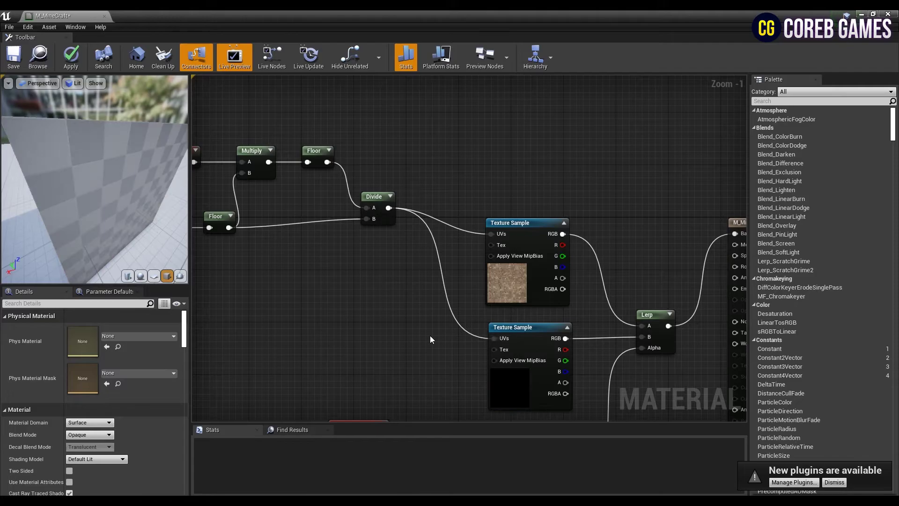
Check the pixelated cube preview from above and save the M_MineCraft material.
{"action": "left_click_drag", "start_coordinate": [156, 214], "coordinate": [187, 187]}
{"action": "left_click_drag", "start_coordinate": [98, 207], "coordinate": [87, 196]}
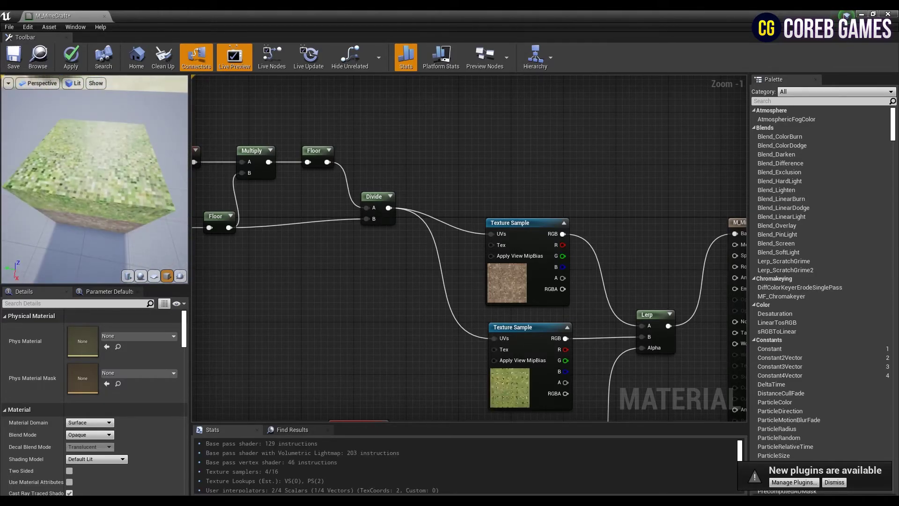
{"action": "scroll", "coordinate": [504, 282], "scroll_direction": "down", "scroll_amount": 3}
{"action": "left_click", "coordinate": [14, 57]}
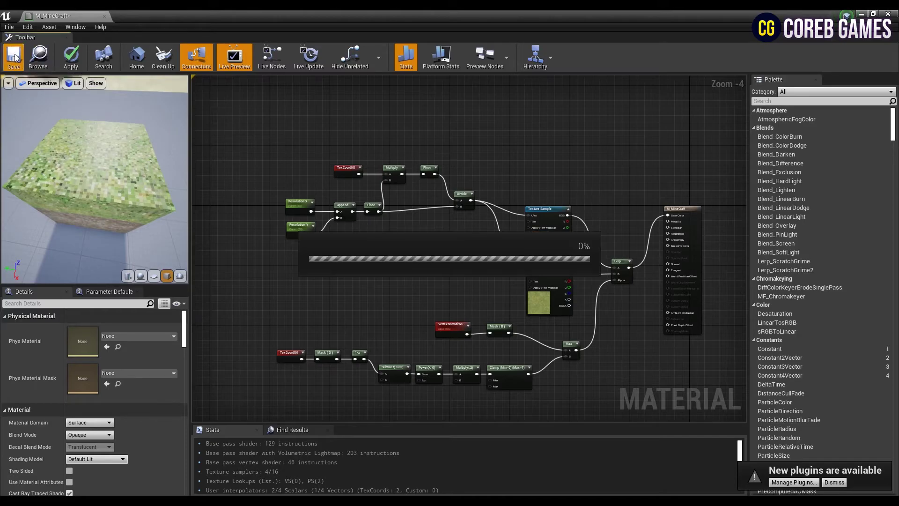
Close the material editor and create a material instance from M_MineCraft.
{"action": "left_click", "coordinate": [104, 16]}
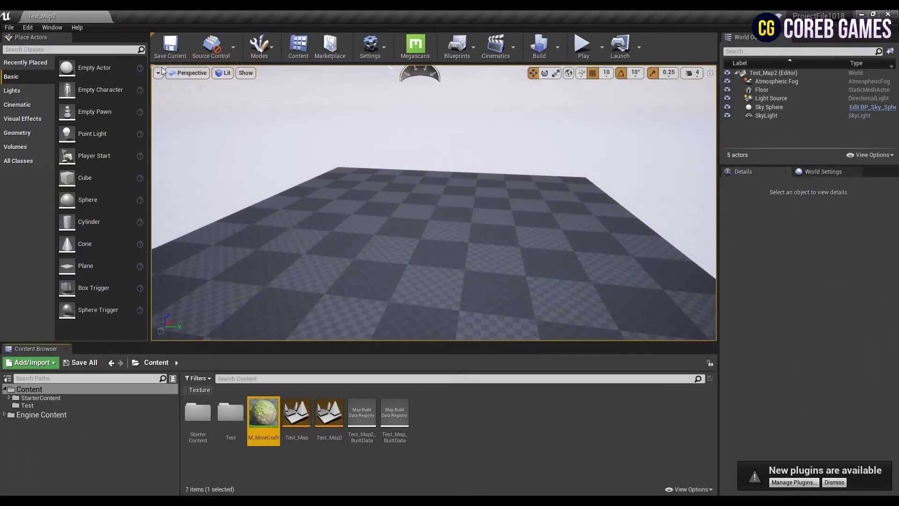
{"action": "right_click", "coordinate": [271, 413]}
{"action": "left_click", "coordinate": [330, 180]}
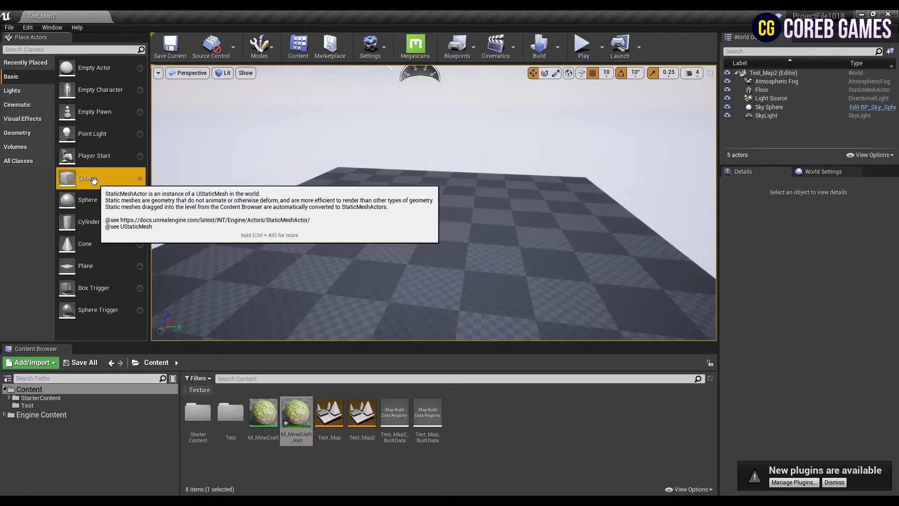
Place a Cube on the level's floor and apply M_MineCraft_Inst to it.
{"action": "left_click_drag", "start_coordinate": [94, 180], "coordinate": [430, 242]}
{"action": "scroll", "coordinate": [417, 193], "scroll_direction": "up", "scroll_amount": 5}
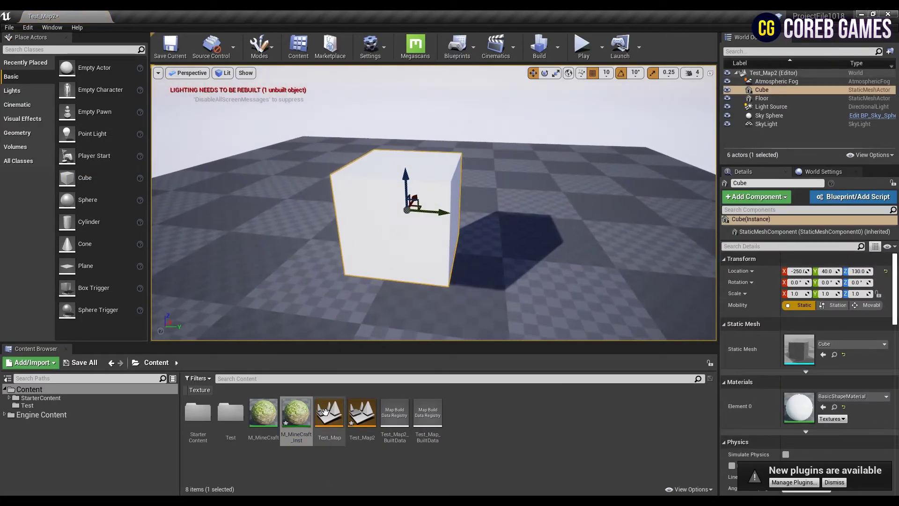
{"action": "left_click_drag", "start_coordinate": [296, 412], "coordinate": [400, 244]}
{"action": "right_click_drag", "start_coordinate": [400, 244], "coordinate": [484, 241]}
{"action": "scroll", "coordinate": [399, 244], "scroll_direction": "down", "scroll_amount": 5}
Open M_MineCraft_Inst beside the level view, enable the Resolution X and Resolution Y overrides, and set both to 30.
{"action": "double_click", "coordinate": [297, 412]}
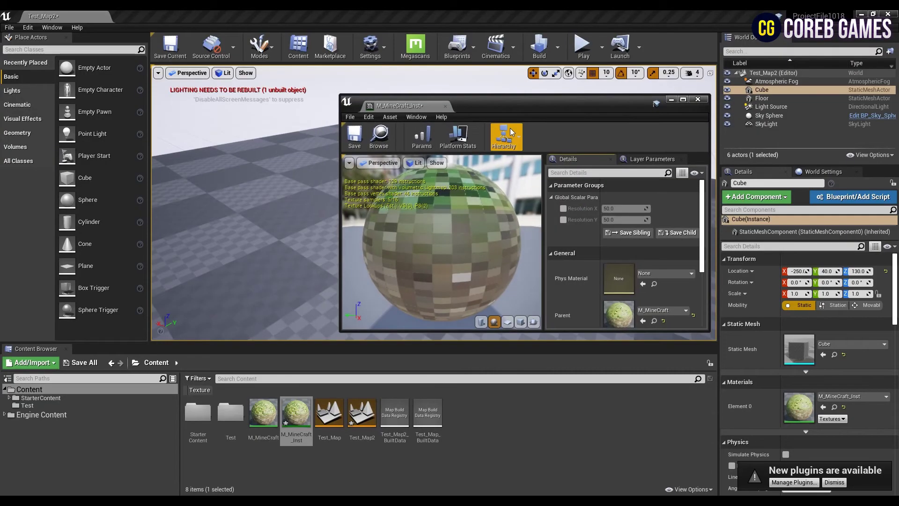
{"action": "left_click_drag", "start_coordinate": [511, 102], "coordinate": [169, 265]}
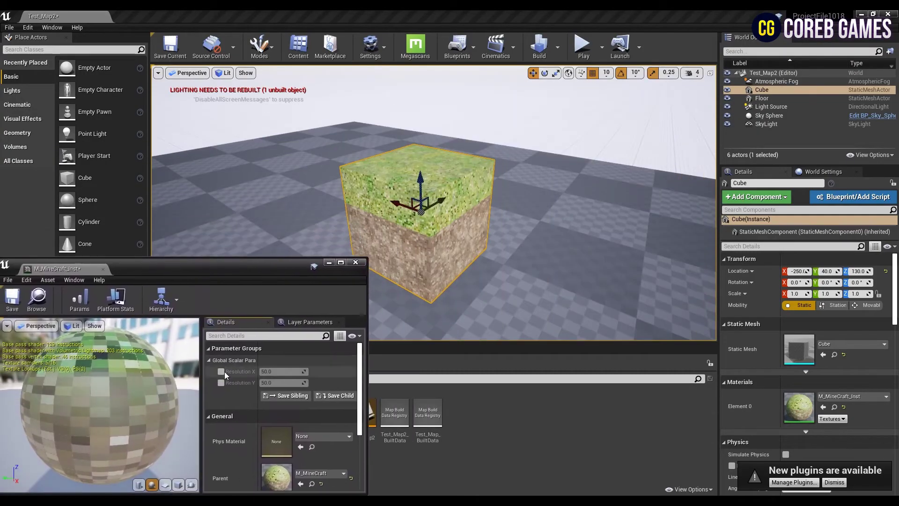
{"action": "key", "text": "Return"}
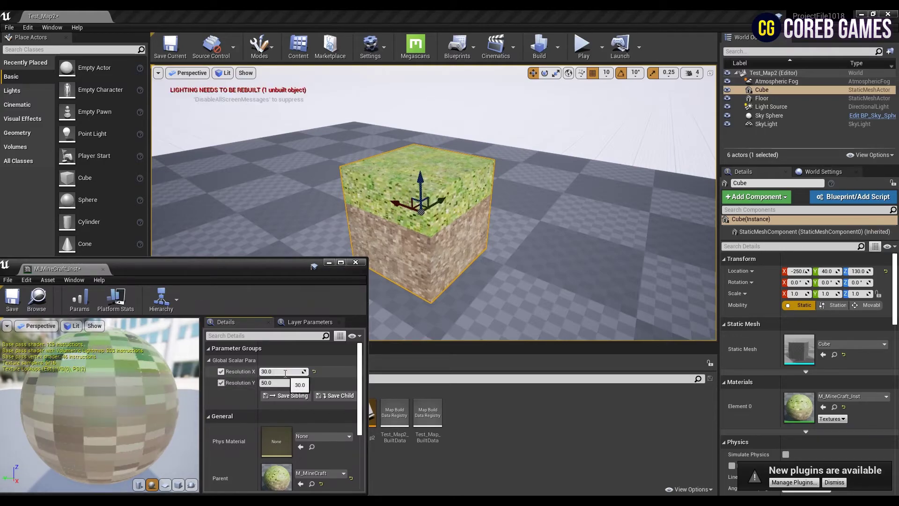
{"action": "type", "text": "30"}
{"action": "key", "text": "Return"}
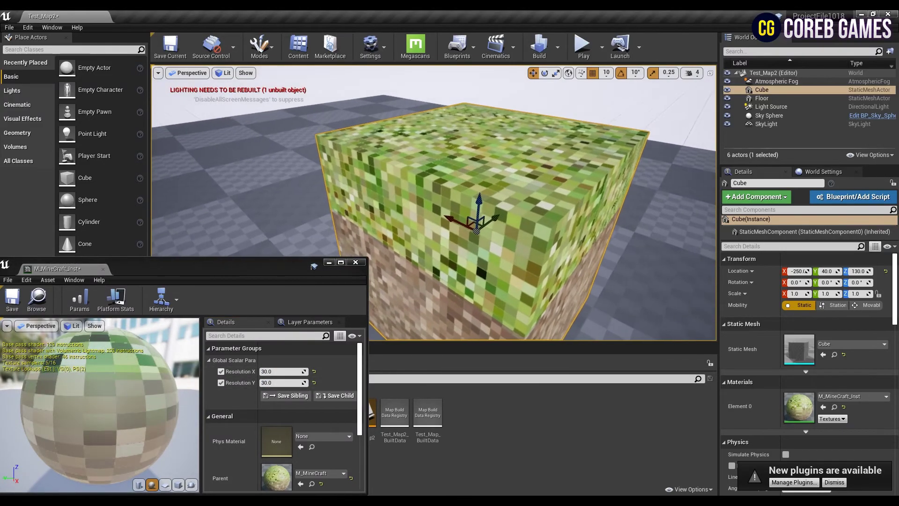
Raise the instance's Resolution X to about 40.14.
{"action": "left_click_drag", "start_coordinate": [302, 377], "coordinate": [281, 372]}
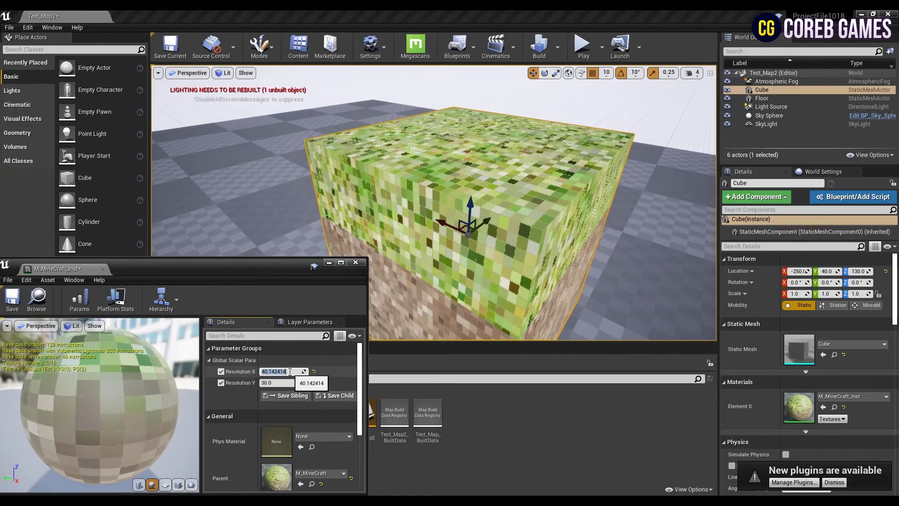